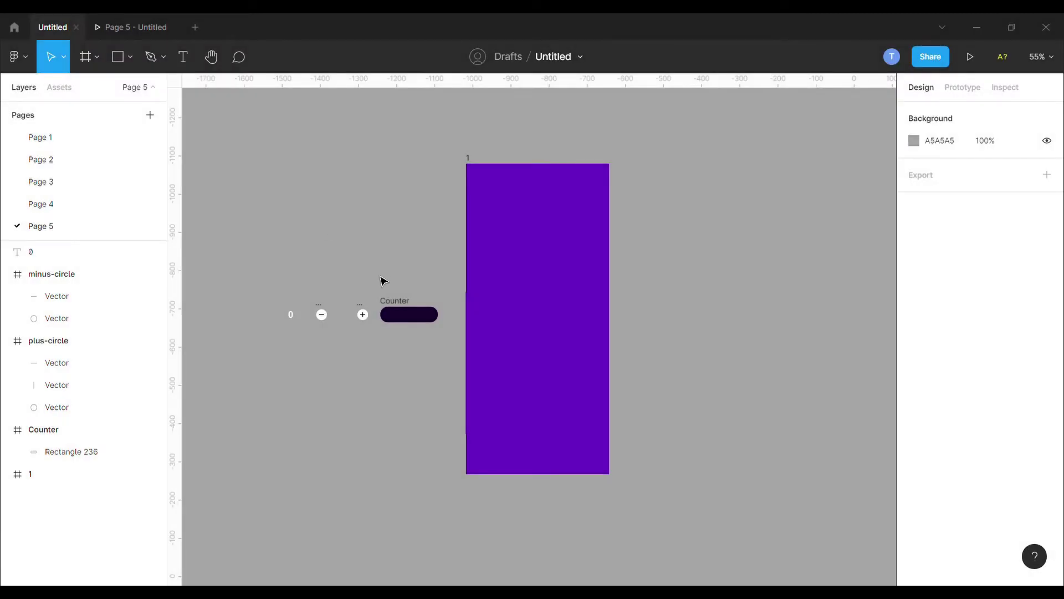
# - Move the Counter pill into the centre of frame 1
pyautogui.click(415, 316)
pyautogui.moveTo(413, 322); pyautogui.dragTo(542, 323)
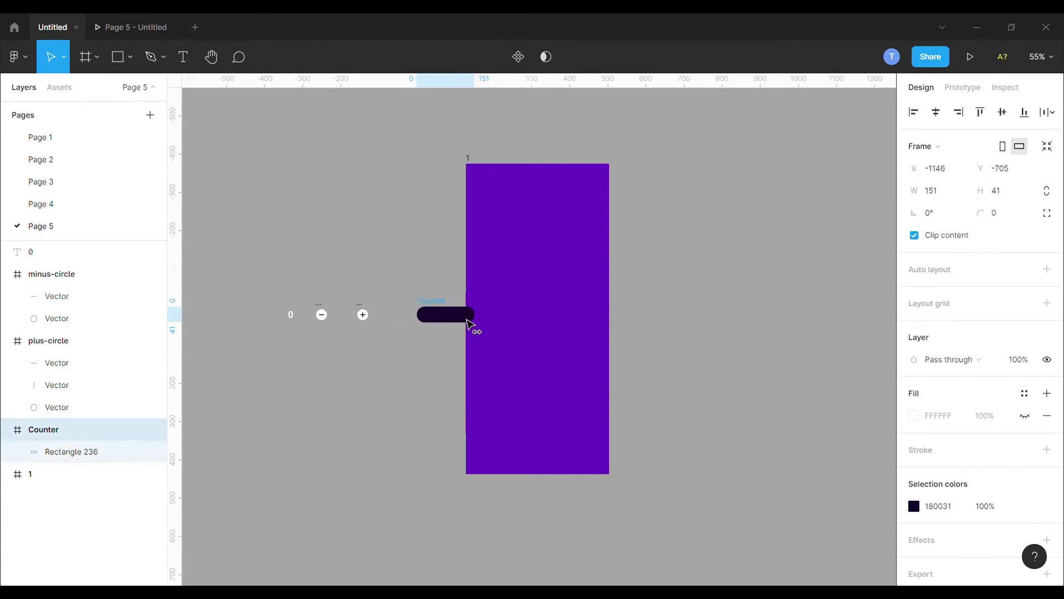
pyautogui.click(378, 299)
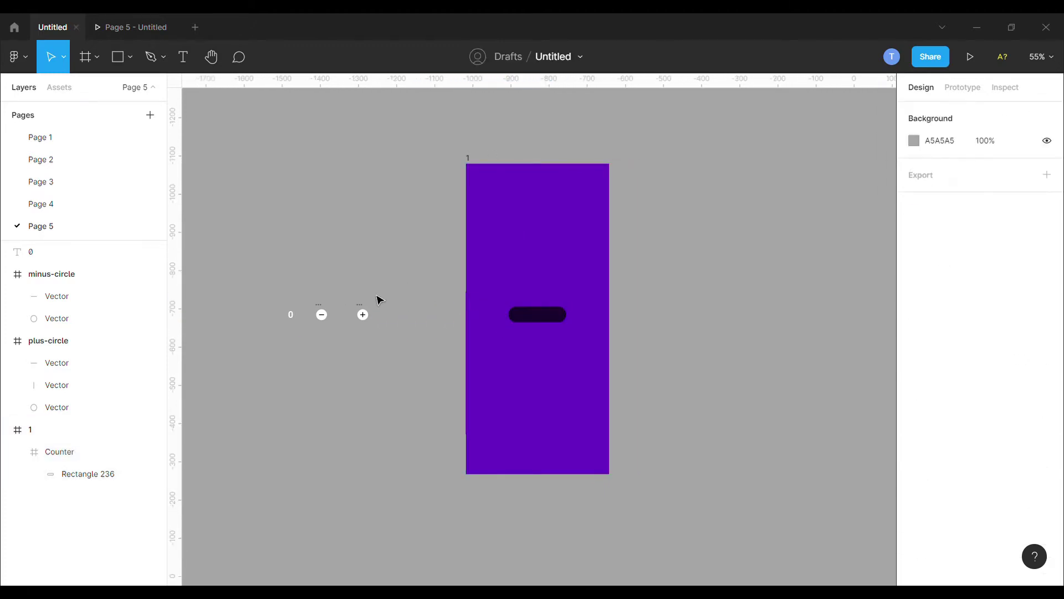
# - Place the minus and plus circles together onto the ends of the counter pill
pyautogui.moveTo(309, 286); pyautogui.dragTo(399, 363)
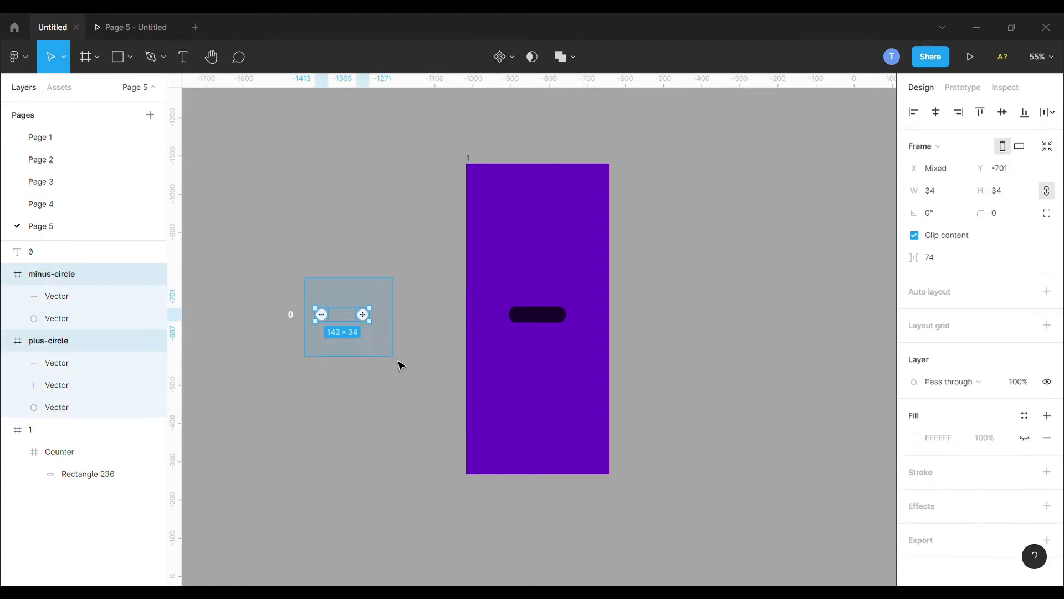
pyautogui.moveTo(369, 322); pyautogui.dragTo(567, 325)
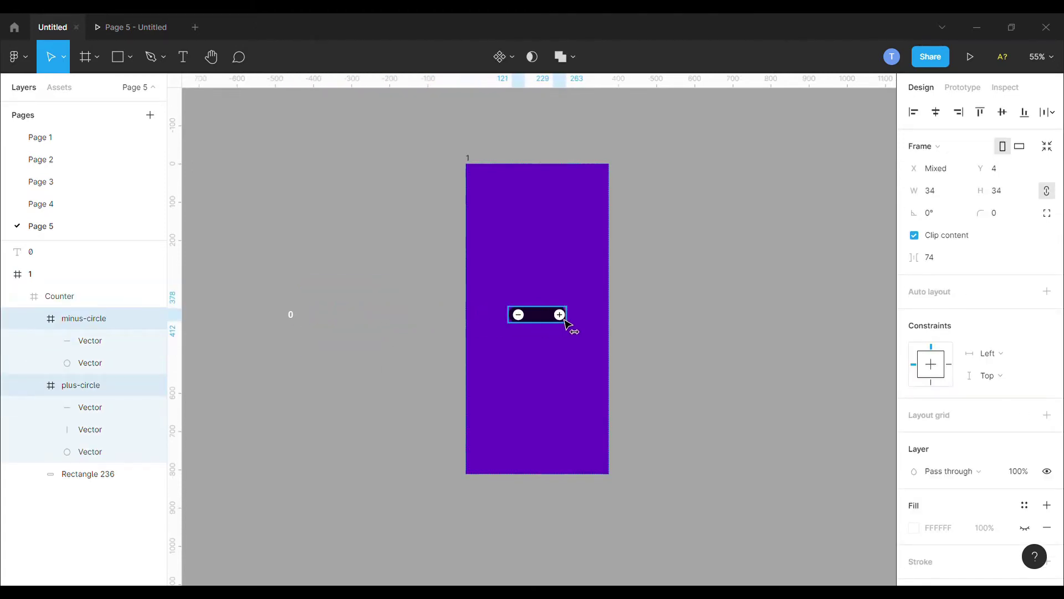
pyautogui.click(389, 299)
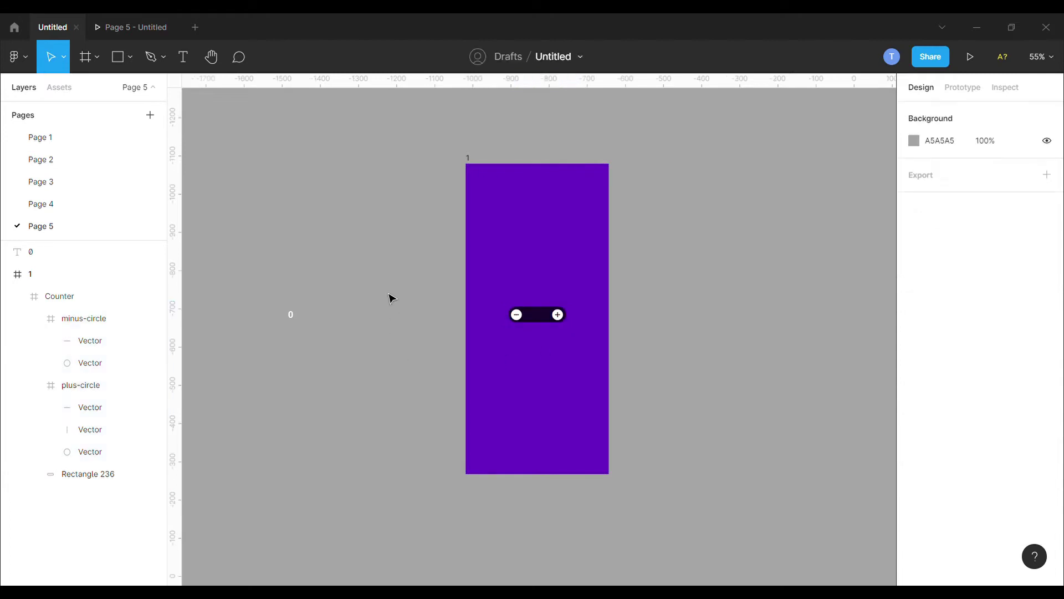
# - Move the 0 text below the counter in frame 1 and wrap it in auto layout
pyautogui.click(292, 316)
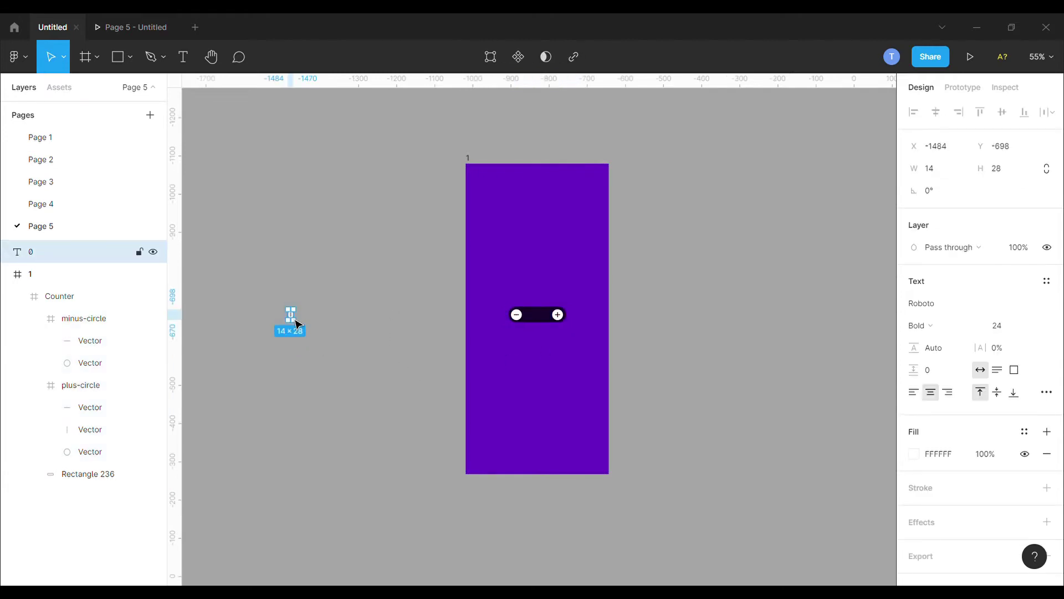
pyautogui.moveTo(297, 324)
pyautogui.mouseDown()
pyautogui.moveTo(432, 324)
pyautogui.moveTo(542, 345)
pyautogui.mouseUp()
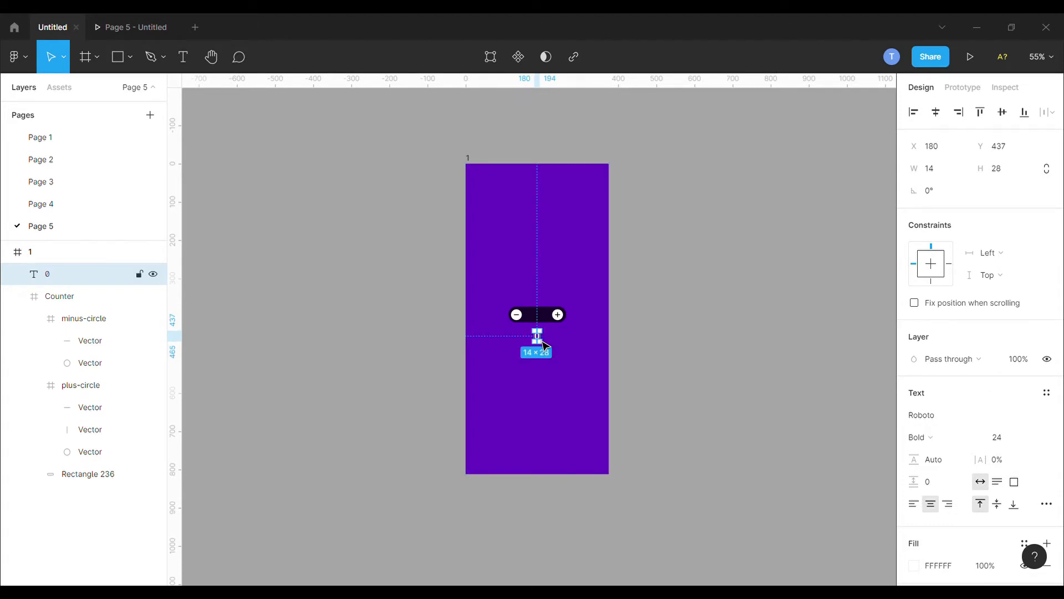
pyautogui.rightClick(545, 341)
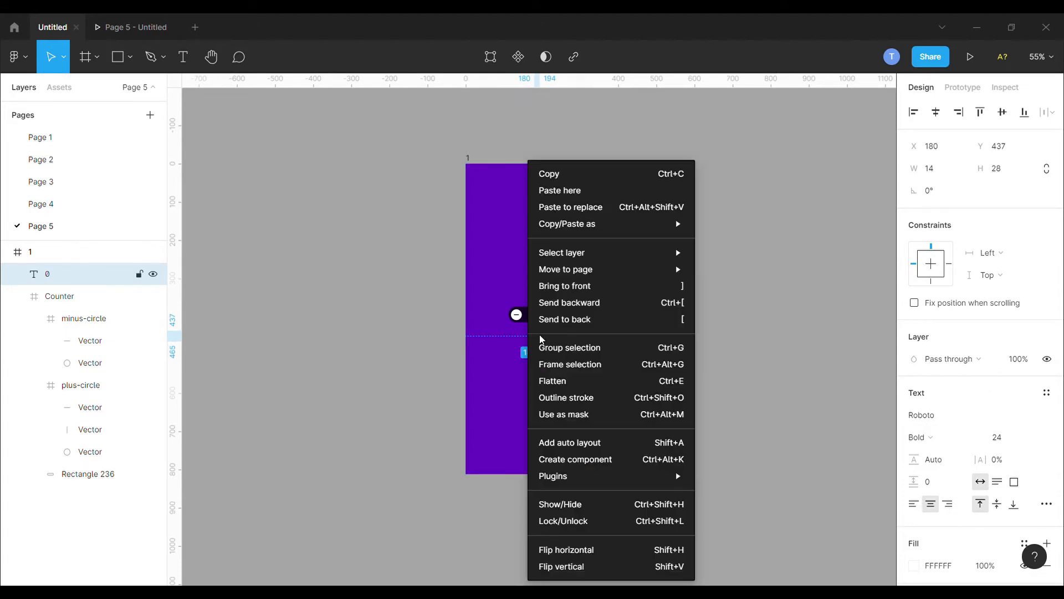
pyautogui.click(571, 441)
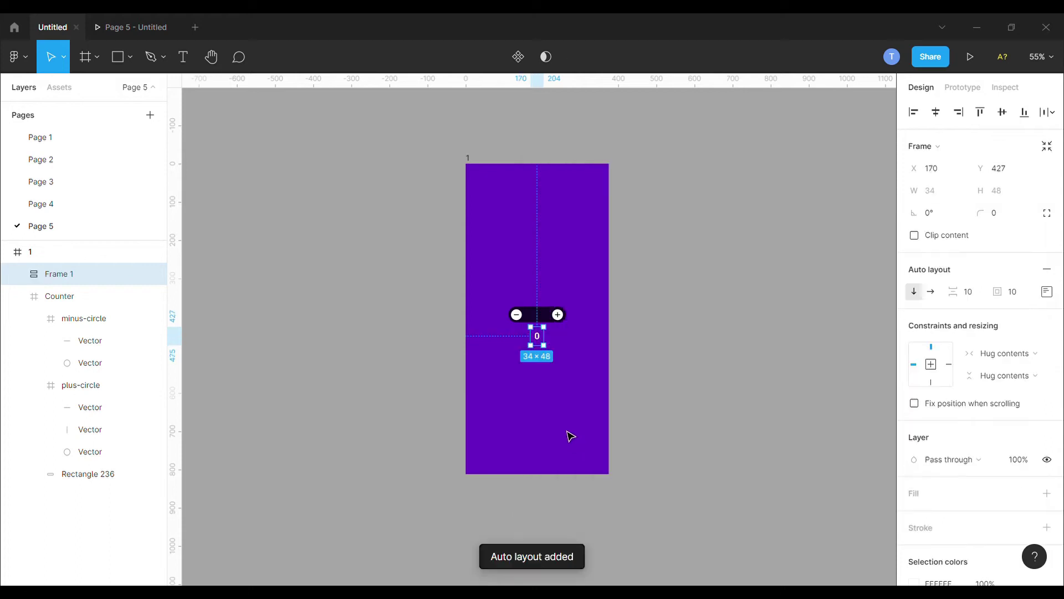
# - Duplicate the 0 digit and edit the copies to 1, 2, 3 and 4
pyautogui.click(545, 348)
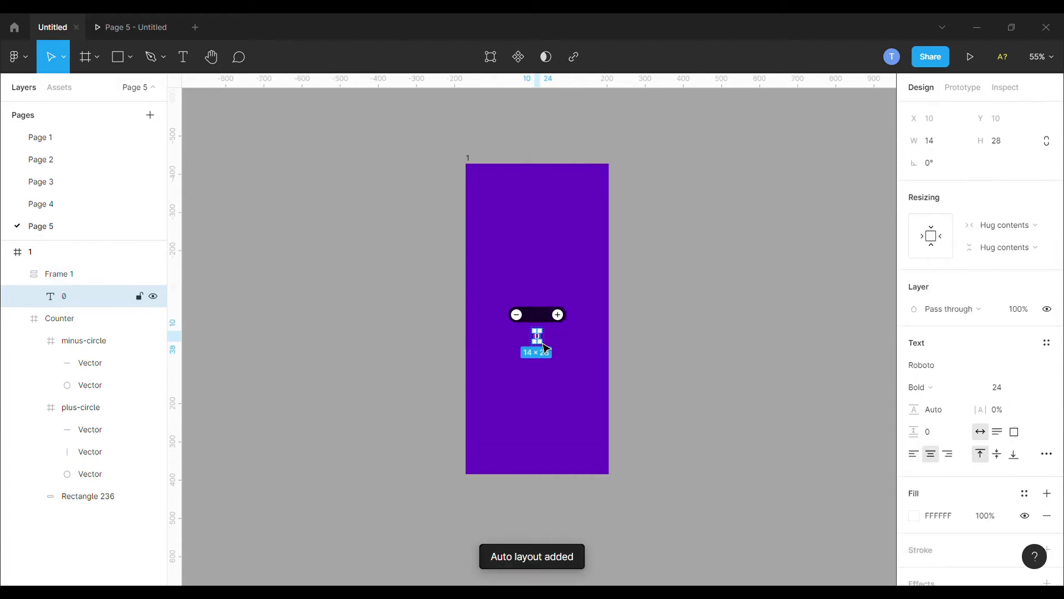
pyautogui.hotkey('ctrl', 'v')
pyautogui.hotkey('ctrl', 'v')
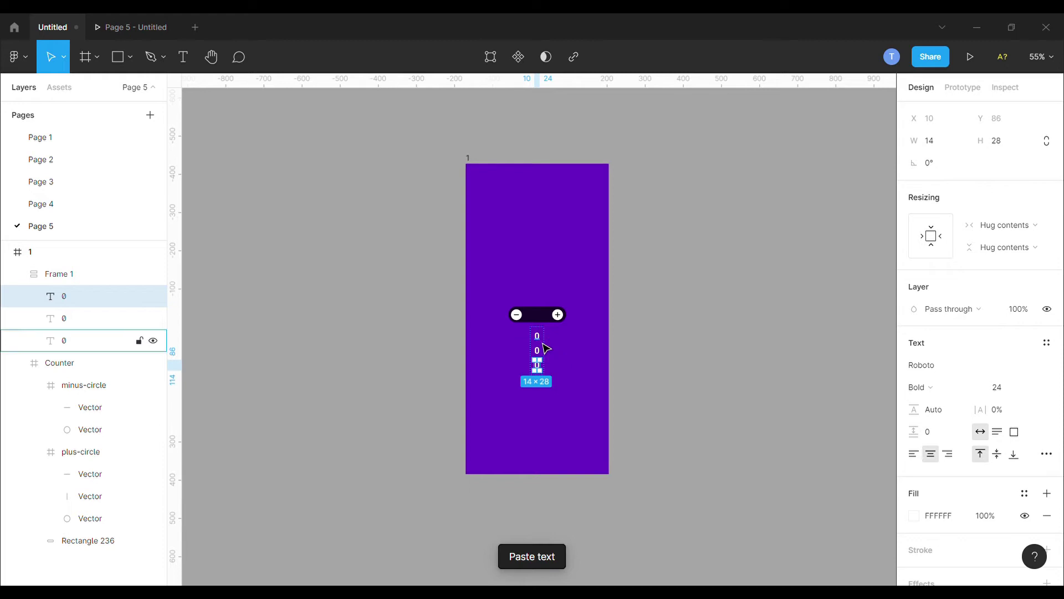
pyautogui.hotkey('ctrl', 'v')
pyautogui.hotkey('ctrl', 'v')
pyautogui.click(541, 356)
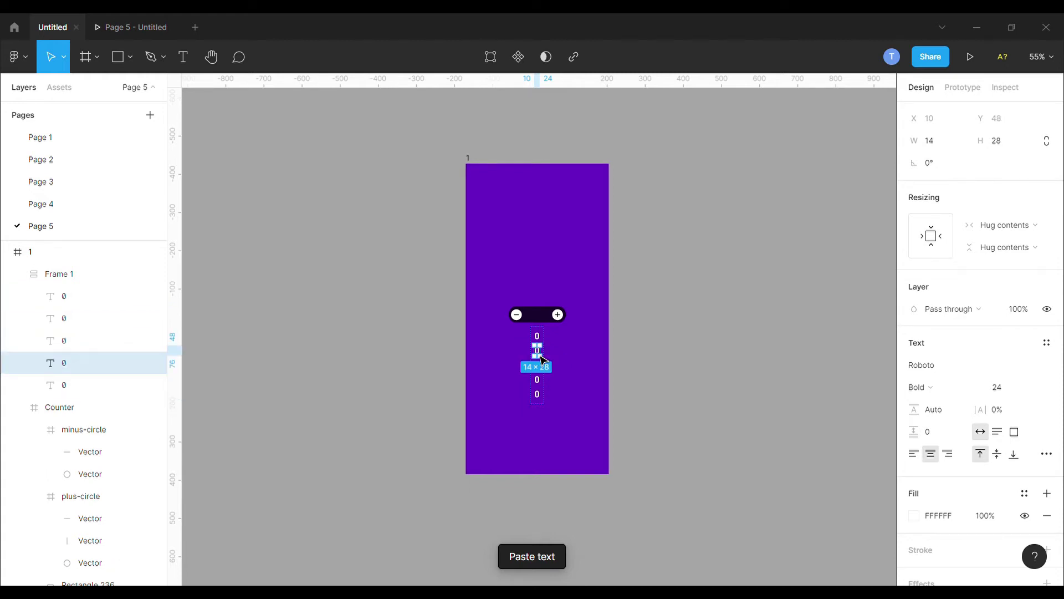
pyautogui.doubleClick(541, 351)
pyautogui.press('Tab')
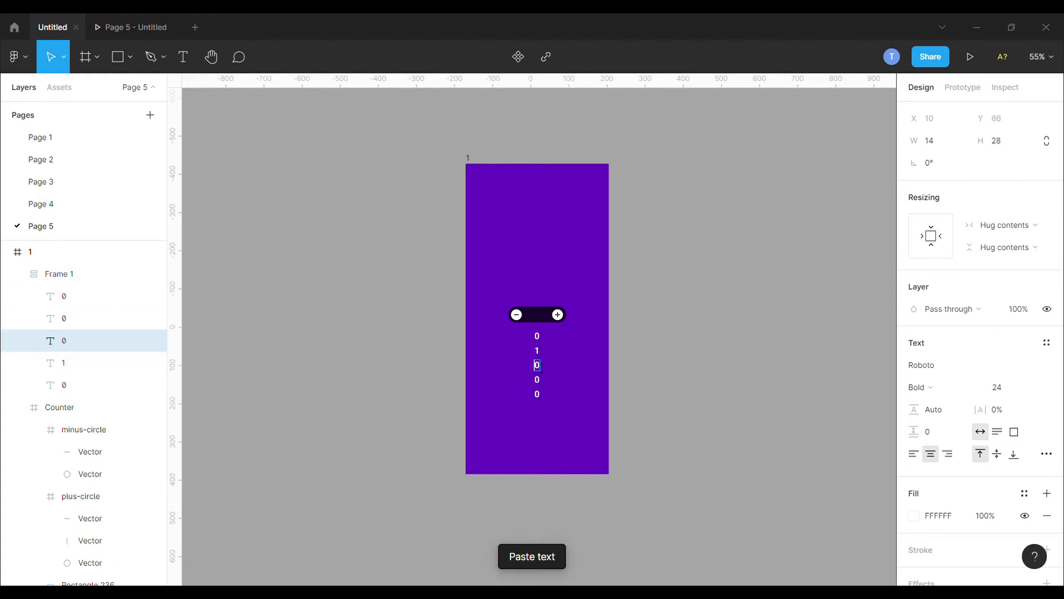
pyautogui.write('2')
pyautogui.press('Tab')
pyautogui.write('3')
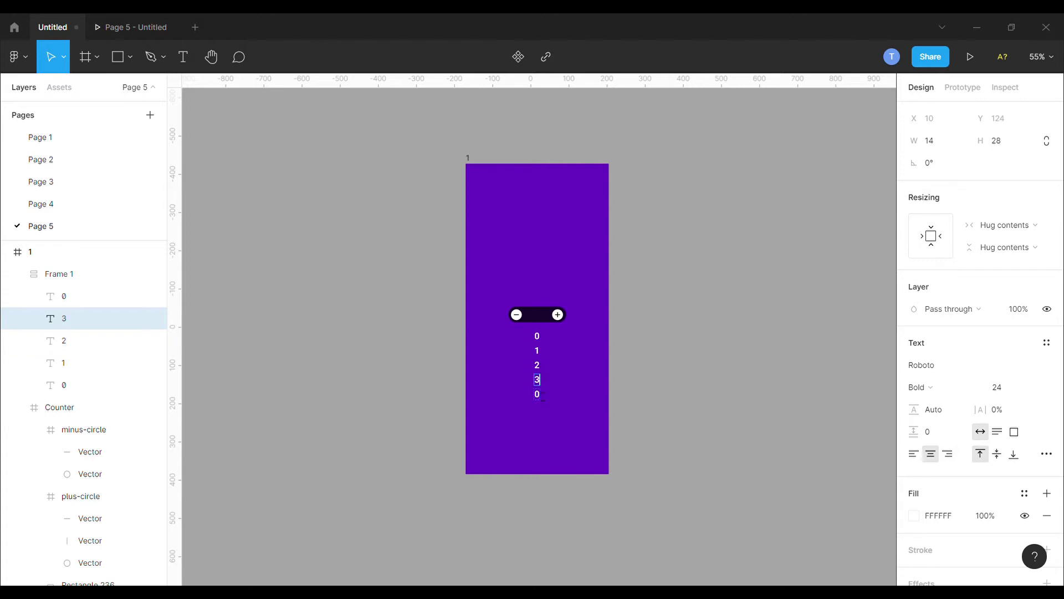
pyautogui.press('Tab')
pyautogui.write('4')
pyautogui.press('Escape')
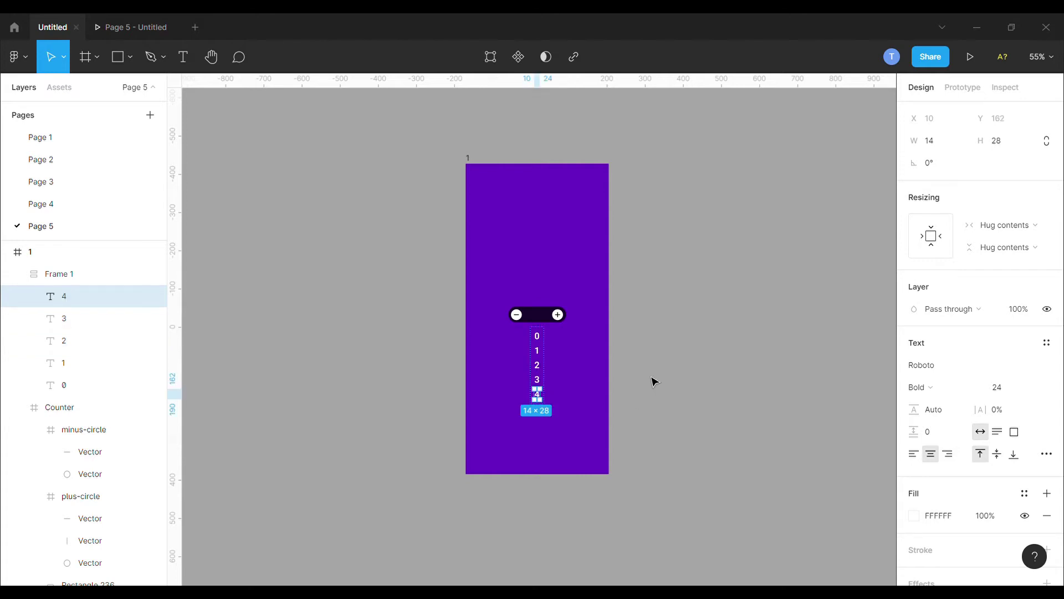
pyautogui.click(653, 381)
# - Move the digit column onto the pill and nest it inside Counter with Clip content on
pyautogui.click(540, 349)
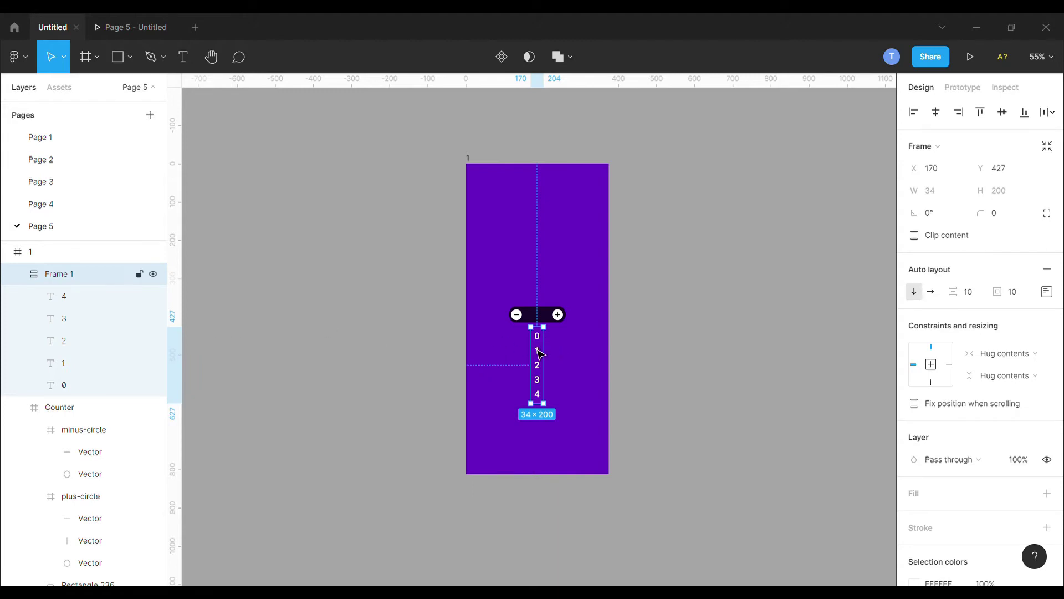
pyautogui.moveTo(541, 347); pyautogui.dragTo(542, 325)
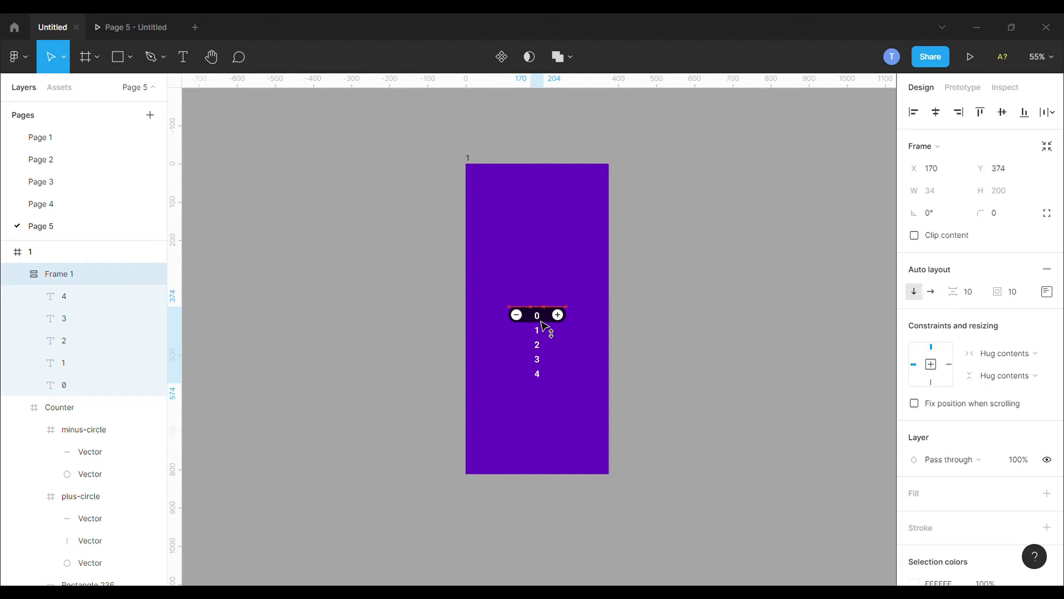
pyautogui.moveTo(541, 321); pyautogui.dragTo(542, 323)
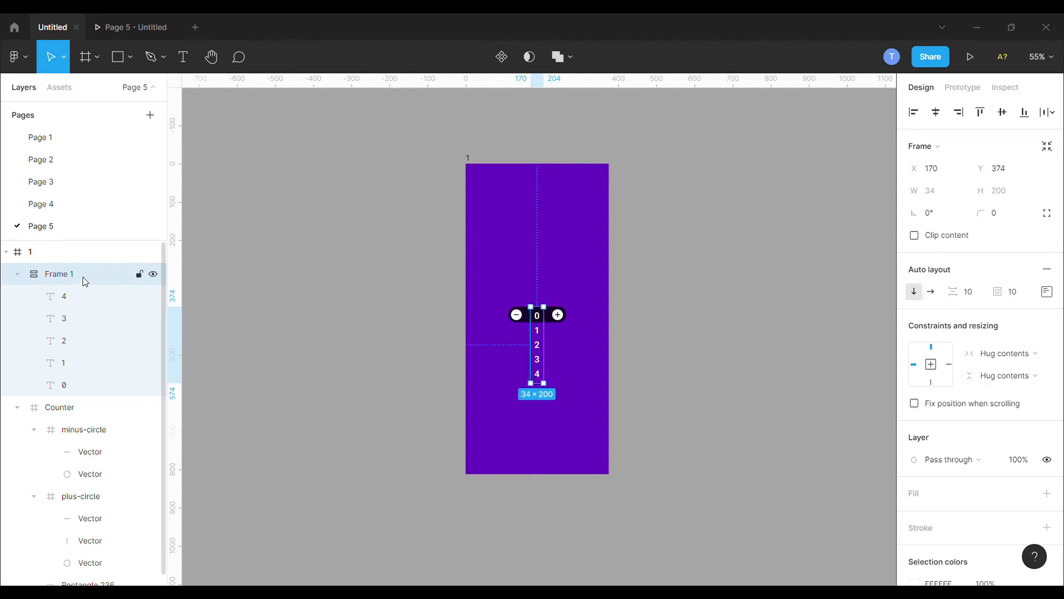
pyautogui.moveTo(80, 413); pyautogui.dragTo(80, 414)
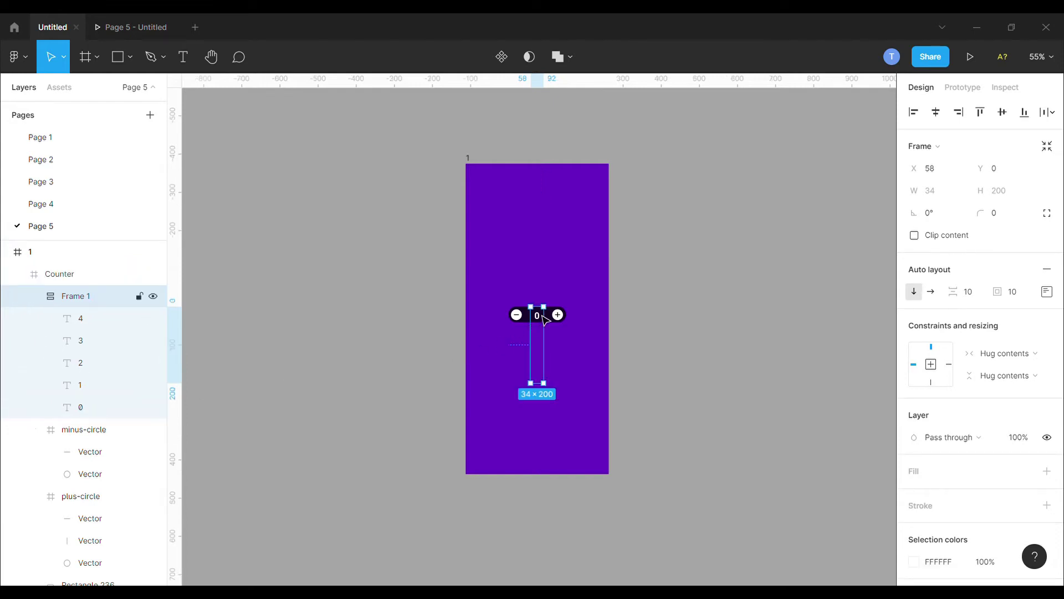
pyautogui.moveTo(545, 320); pyautogui.dragTo(545, 319)
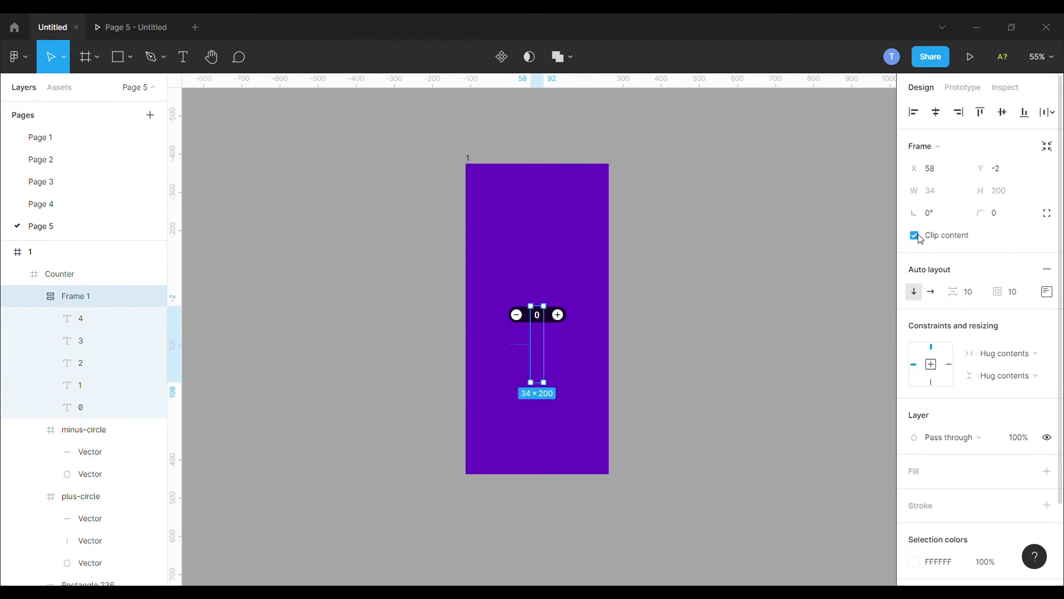
pyautogui.click(685, 325)
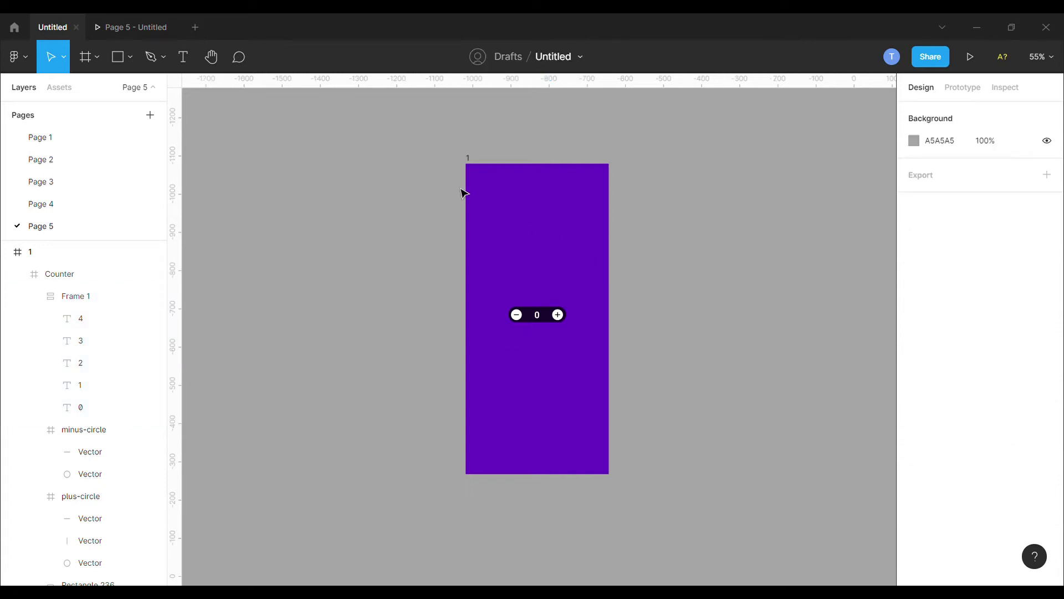
# - Duplicate frame 1 to create frames 2 through 5
pyautogui.click(471, 167)
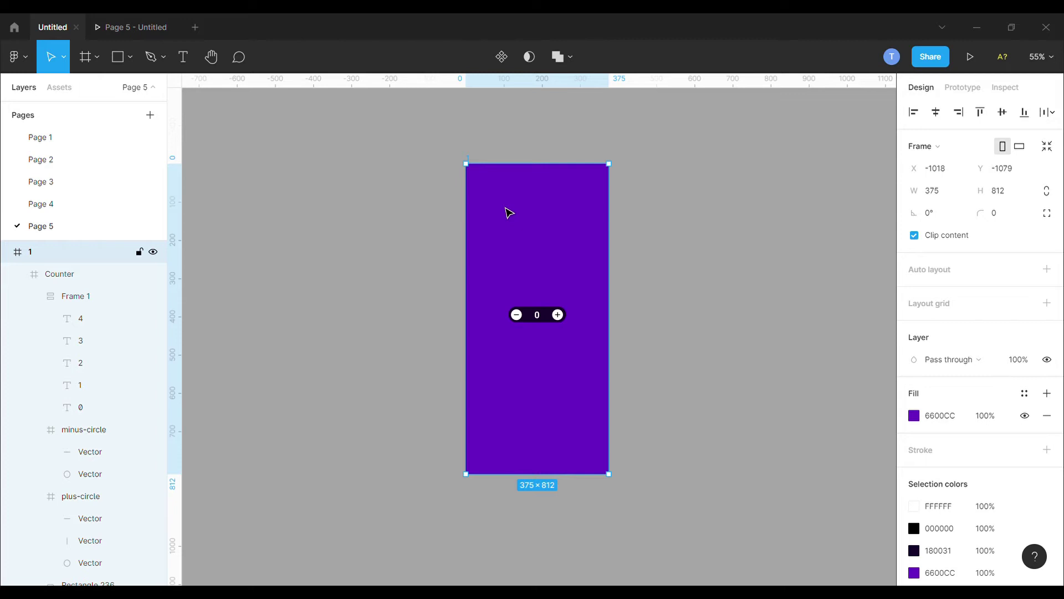
pyautogui.hotkey('ctrl', 'v')
pyautogui.hotkey('ctrl', 'v')
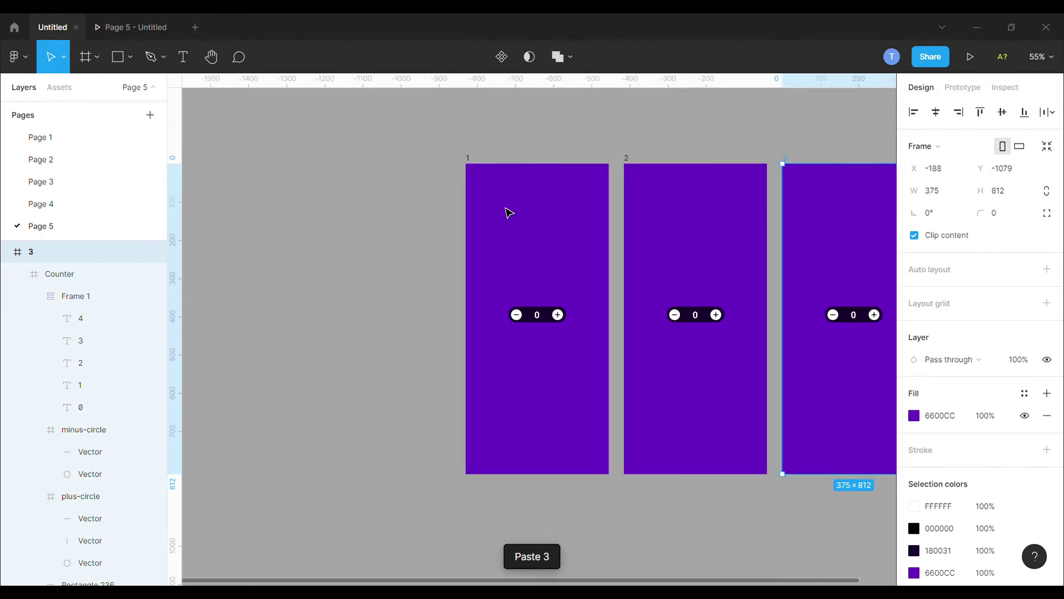
pyautogui.hotkey('ctrl', 'v')
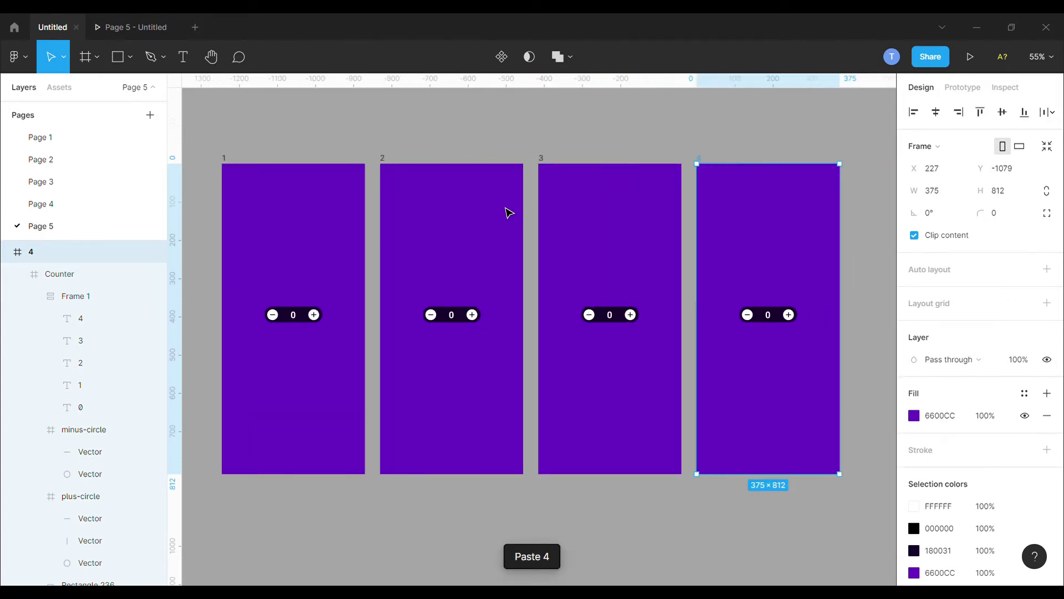
pyautogui.hotkey('ctrl', 'v')
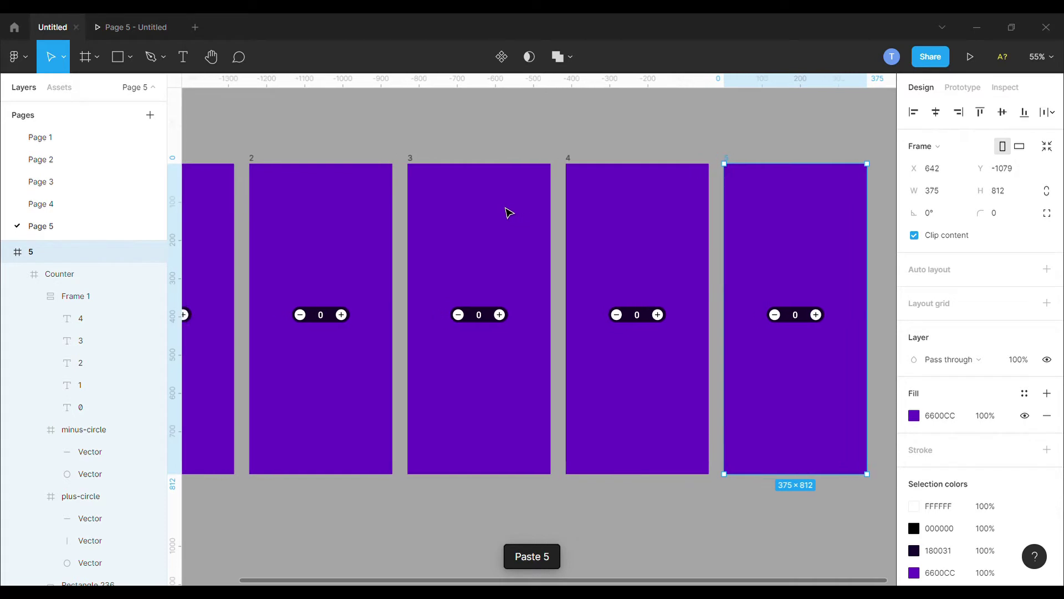
pyautogui.hscroll(-5, 509, 213)
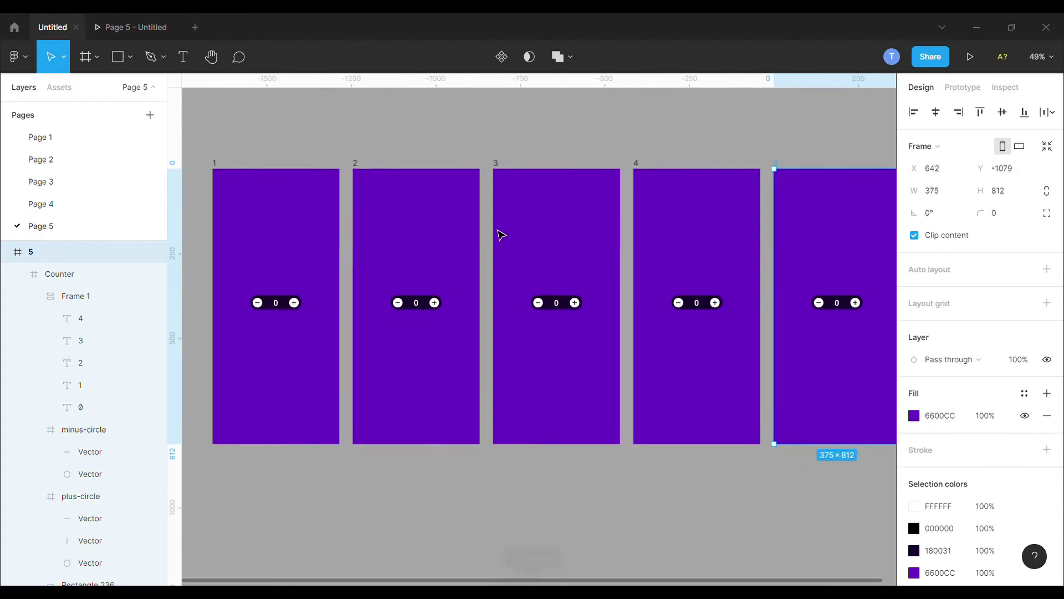
pyautogui.keyDown('ctrl'); pyautogui.scroll(-2, 497, 246); pyautogui.keyUp('ctrl')
pyautogui.keyDown('ctrl'); pyautogui.scroll(5, 441, 314); pyautogui.keyUp('ctrl')
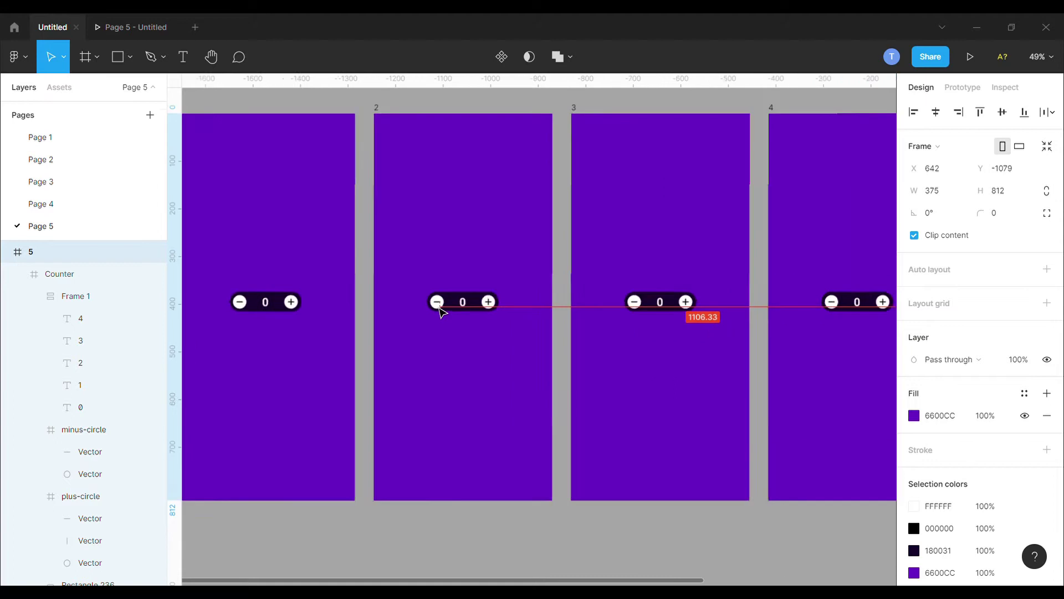
# - Shift frame 2's digit column up so its counter shows 1
pyautogui.doubleClick(477, 310)
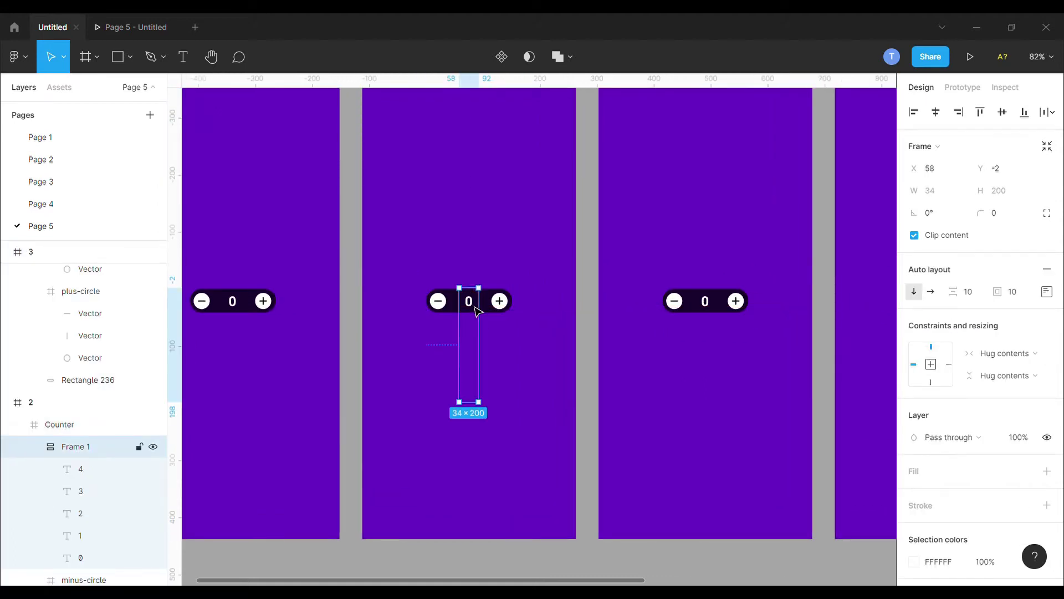
pyautogui.moveTo(477, 309)
pyautogui.mouseDown()
pyautogui.moveTo(478, 291)
pyautogui.moveTo(476, 307)
pyautogui.mouseUp()
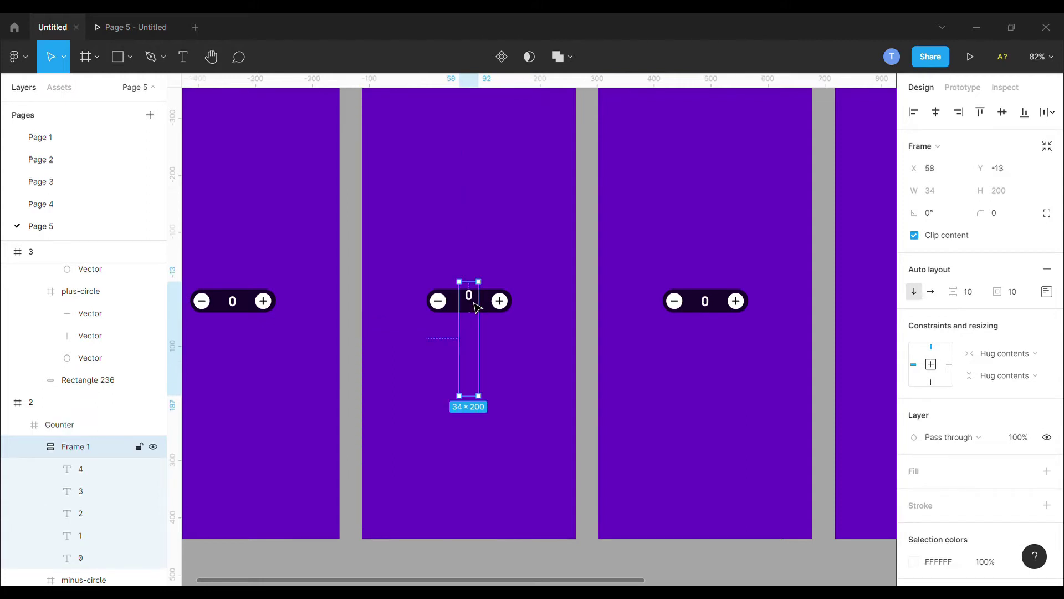
pyautogui.hotkey('shift', 'Up')
pyautogui.hotkey('shift', 'Up')
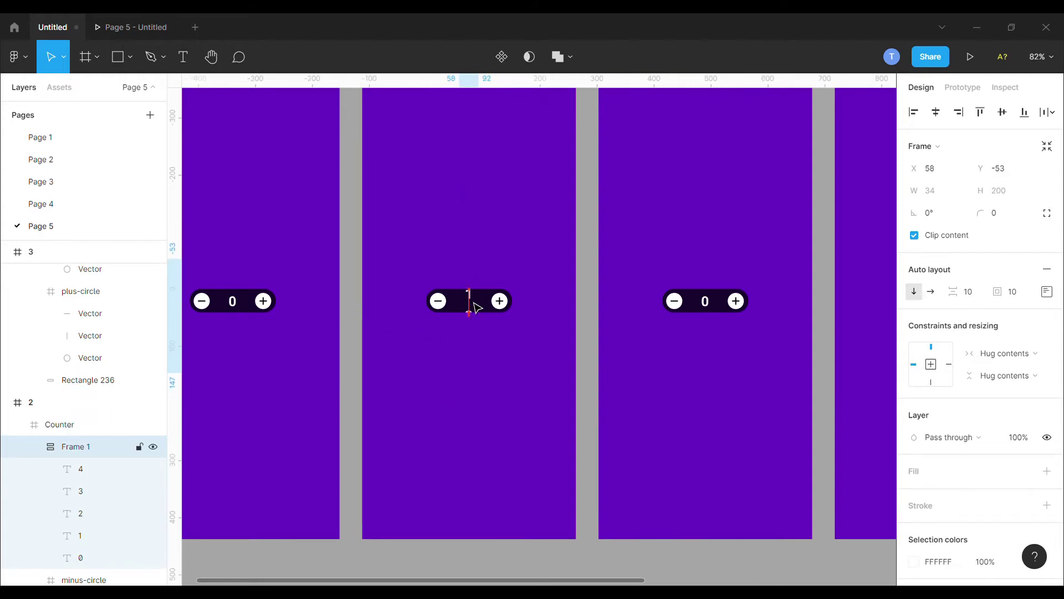
pyautogui.hotkey('shift', 'Up')
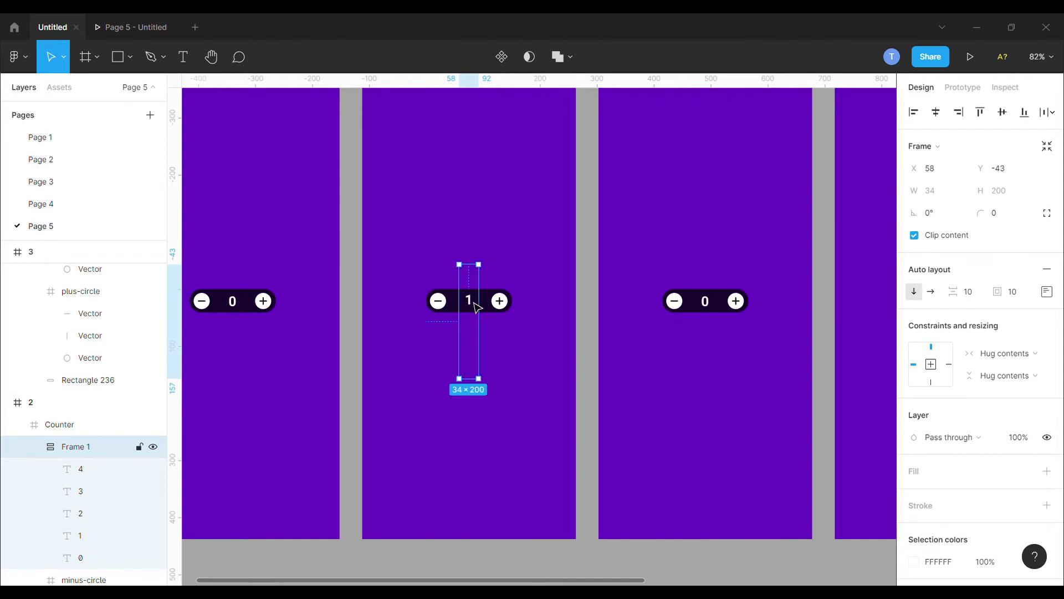
pyautogui.hscroll(3, 584, 326)
# - Shift the digit columns in frames 3–5 up to show 2, 3 and 4
pyautogui.click(518, 285)
pyautogui.hotkey('shift', 'Up')
pyautogui.hotkey('shift', 'Up')
pyautogui.hotkey('shift', 'Up')
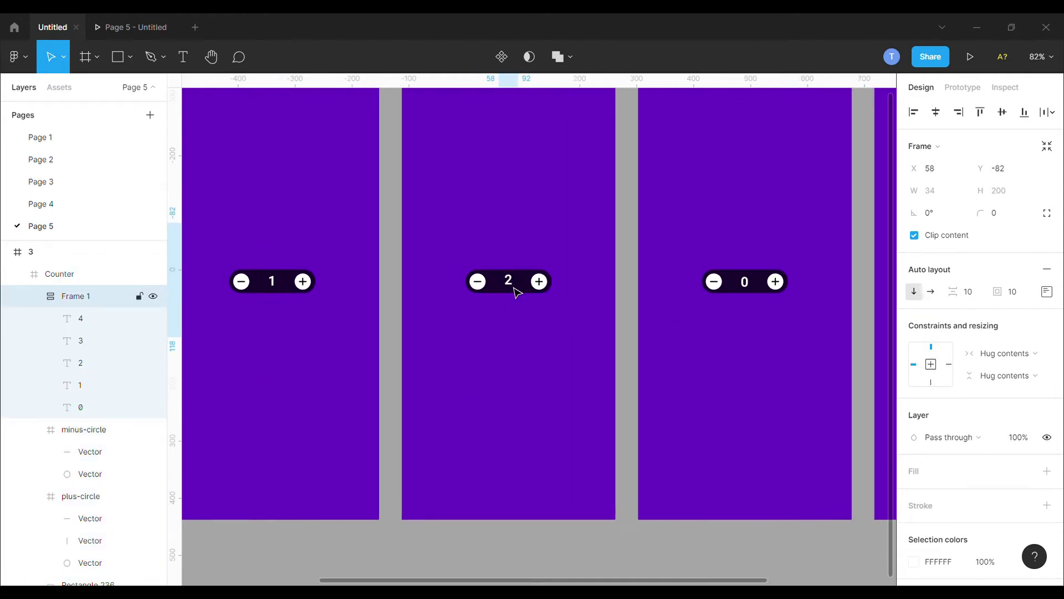
pyautogui.hscroll(3, 549, 286)
pyautogui.click(582, 290)
pyautogui.hotkey('shift', 'Up')
pyautogui.hotkey('shift', 'Up')
pyautogui.hotkey('shift', 'Up')
pyautogui.press('Escape')
pyautogui.hotkey('shift', '1')
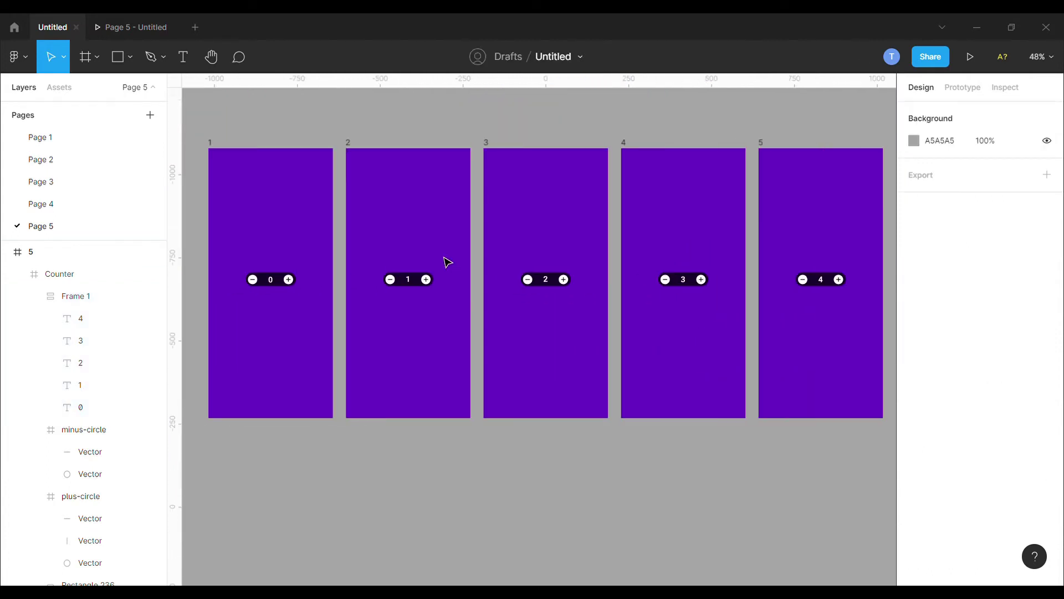
# - In prototype mode, link frame 1's plus button to frame 2
pyautogui.click(962, 87)
pyautogui.click(218, 158)
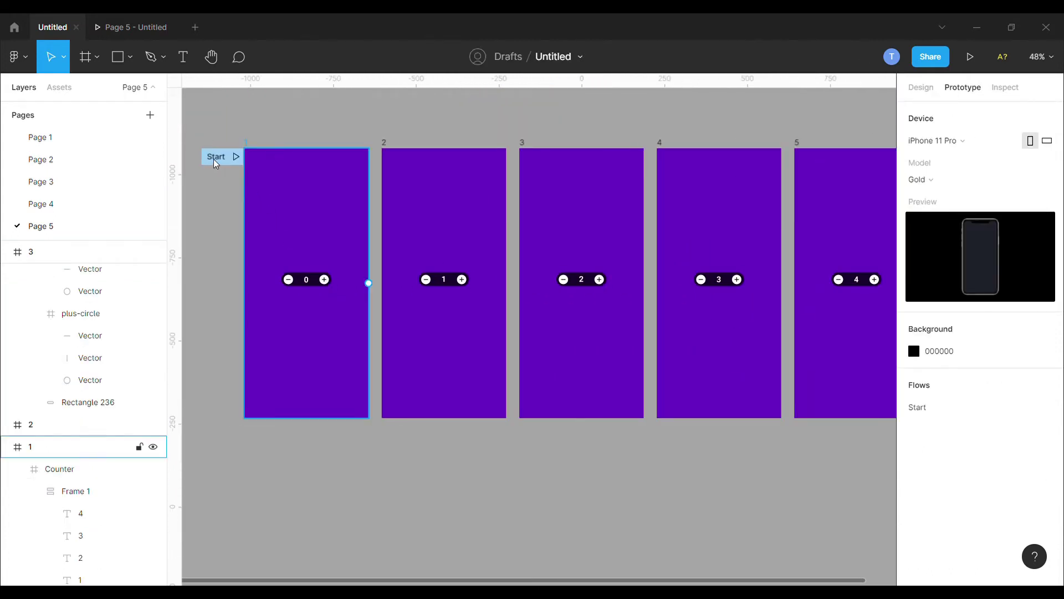
pyautogui.click(216, 225)
pyautogui.click(330, 283)
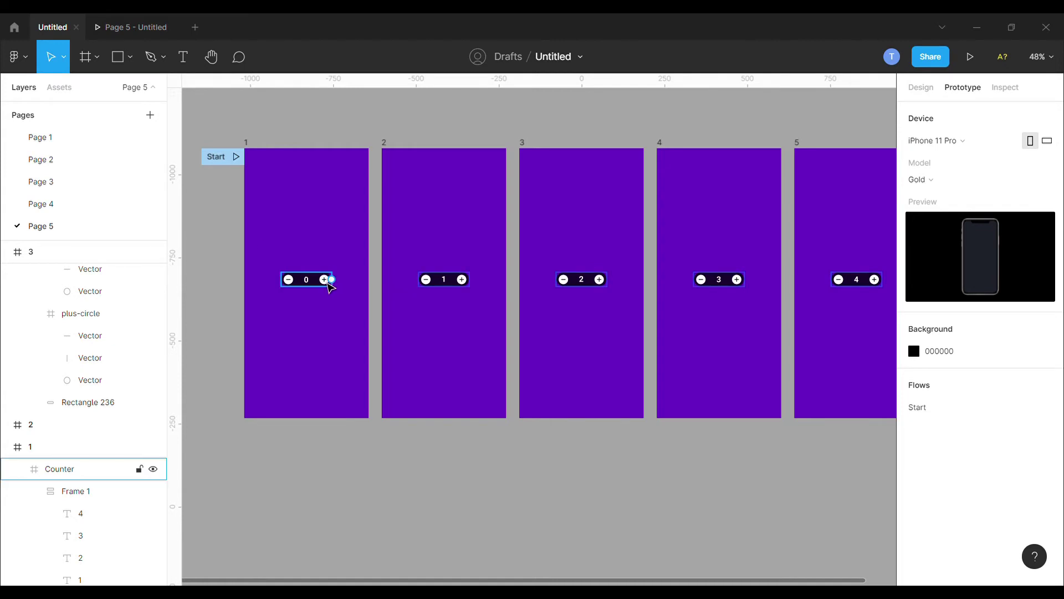
pyautogui.doubleClick(330, 285)
pyautogui.moveTo(332, 280); pyautogui.dragTo(425, 291)
# - Set that interaction to Smart animate with Ease in and out easing
pyautogui.click(794, 253)
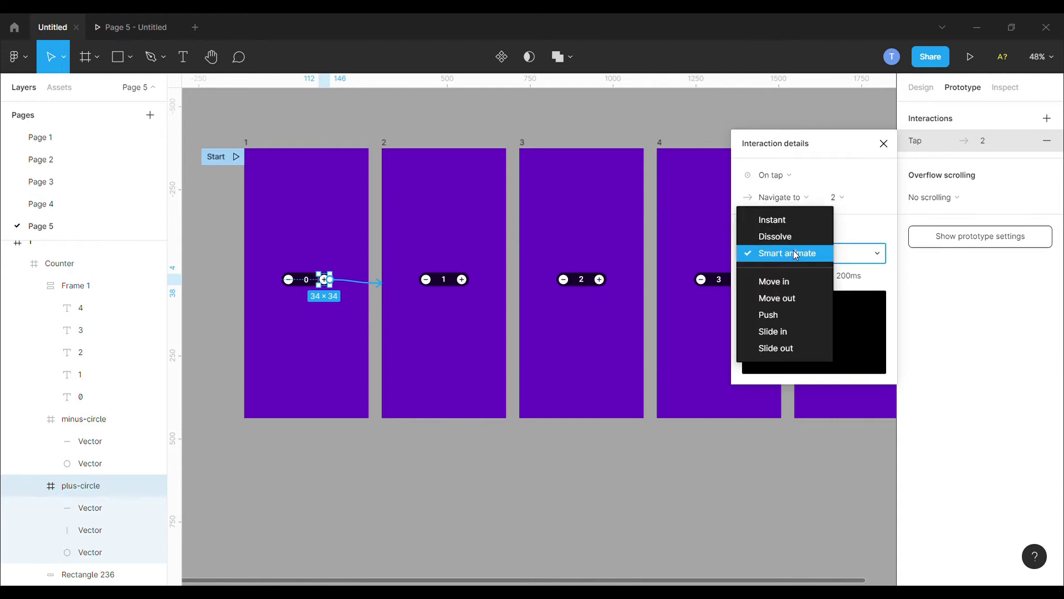
pyautogui.click(794, 252)
pyautogui.click(791, 275)
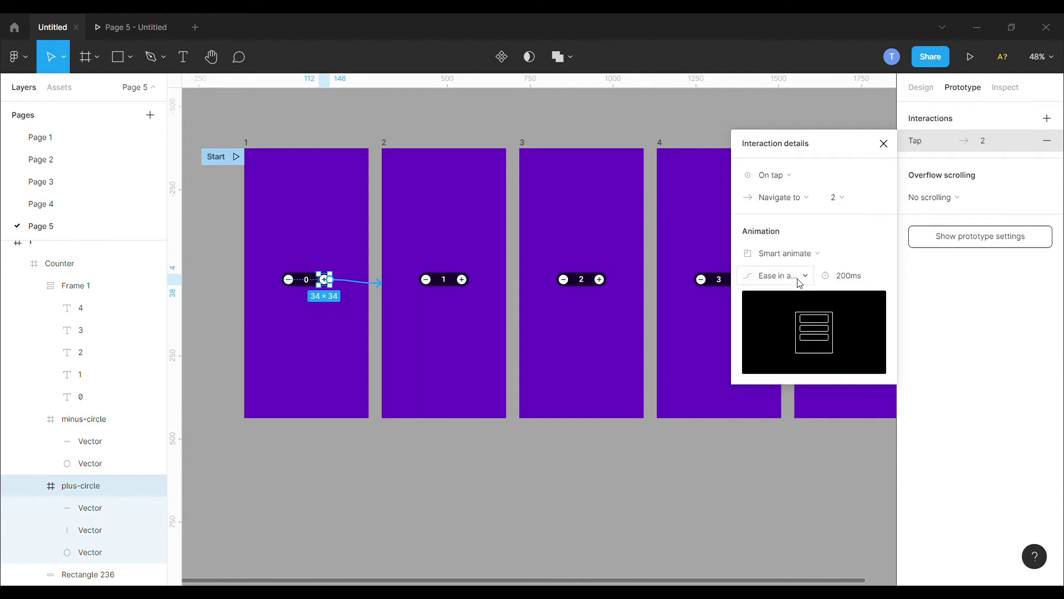
pyautogui.click(854, 282)
pyautogui.click(884, 144)
pyautogui.click(837, 135)
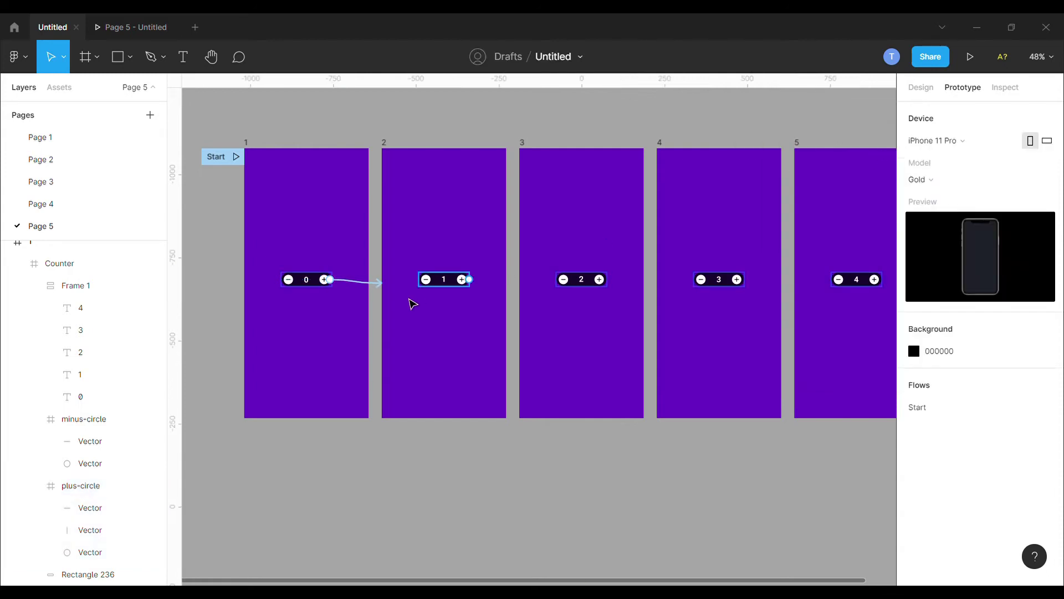
# - Link the plus buttons of frames 2, 3 and 4 to frames 3, 4 and 5
pyautogui.click(468, 281)
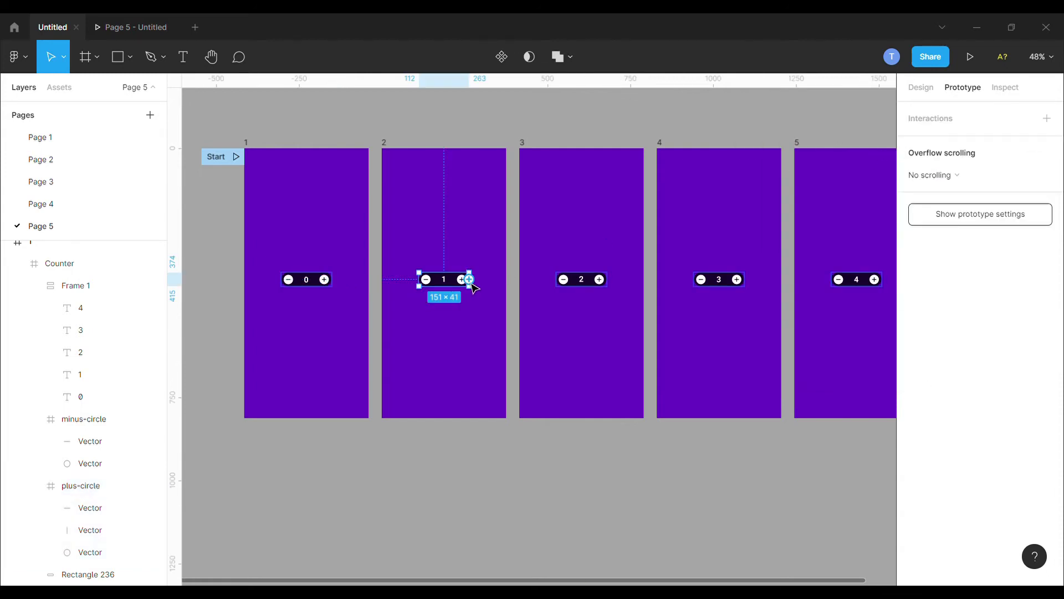
pyautogui.click(470, 280)
pyautogui.moveTo(471, 279); pyautogui.dragTo(573, 287)
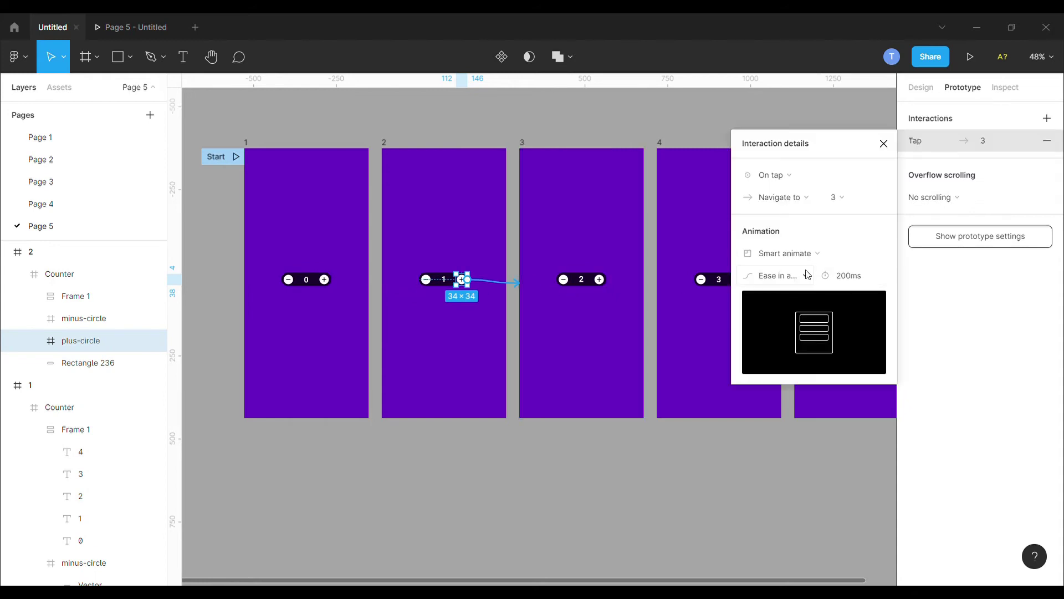
pyautogui.click(705, 147)
pyautogui.click(598, 280)
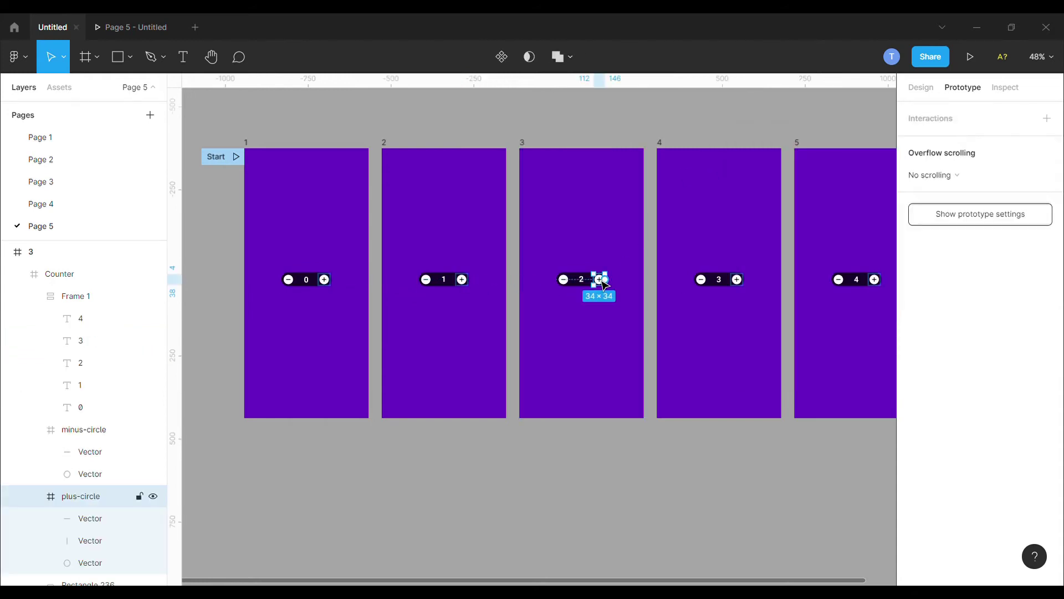
pyautogui.moveTo(604, 280); pyautogui.dragTo(690, 250)
pyautogui.click(679, 138)
pyautogui.click(736, 279)
pyautogui.moveTo(742, 279); pyautogui.dragTo(831, 286)
pyautogui.click(705, 236)
pyautogui.hscroll(2, 706, 235)
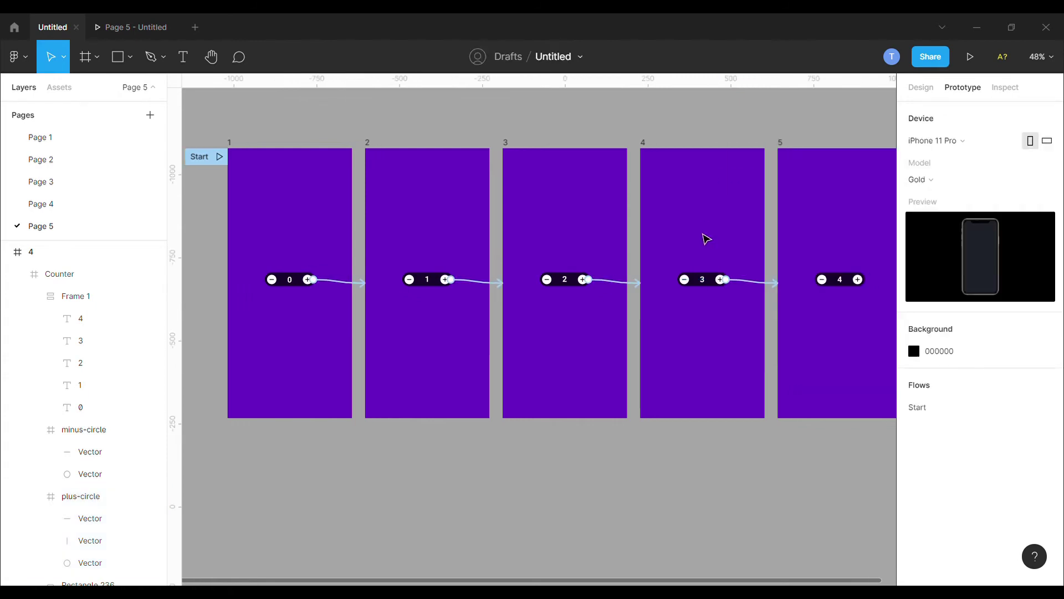
pyautogui.hscroll(2, 706, 238)
# - Link the minus buttons of frames 5, 4 and 3 to the previous frames, then present
pyautogui.click(804, 280)
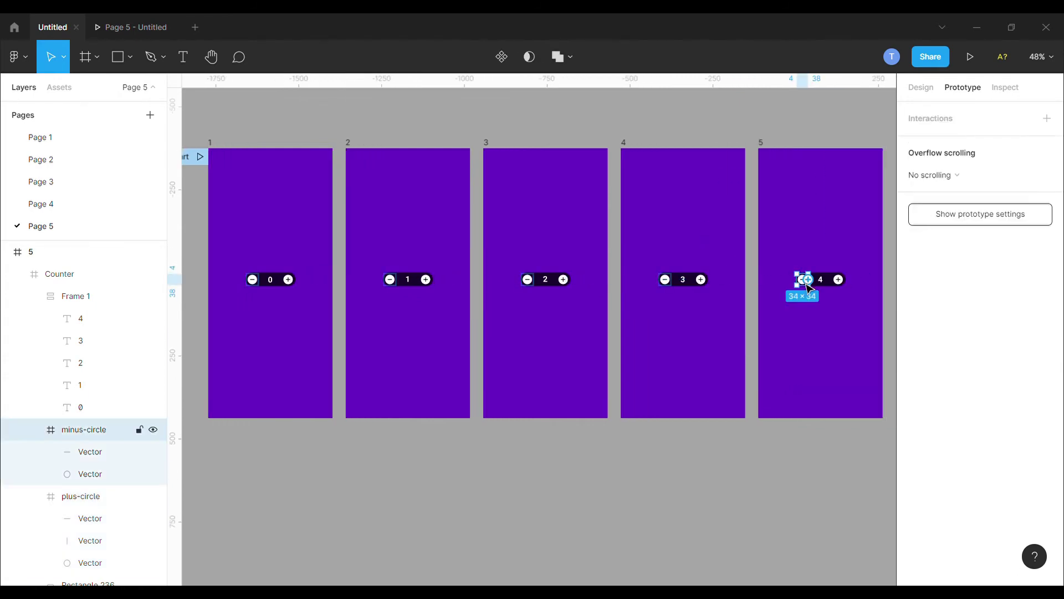
pyautogui.moveTo(806, 287); pyautogui.dragTo(739, 287)
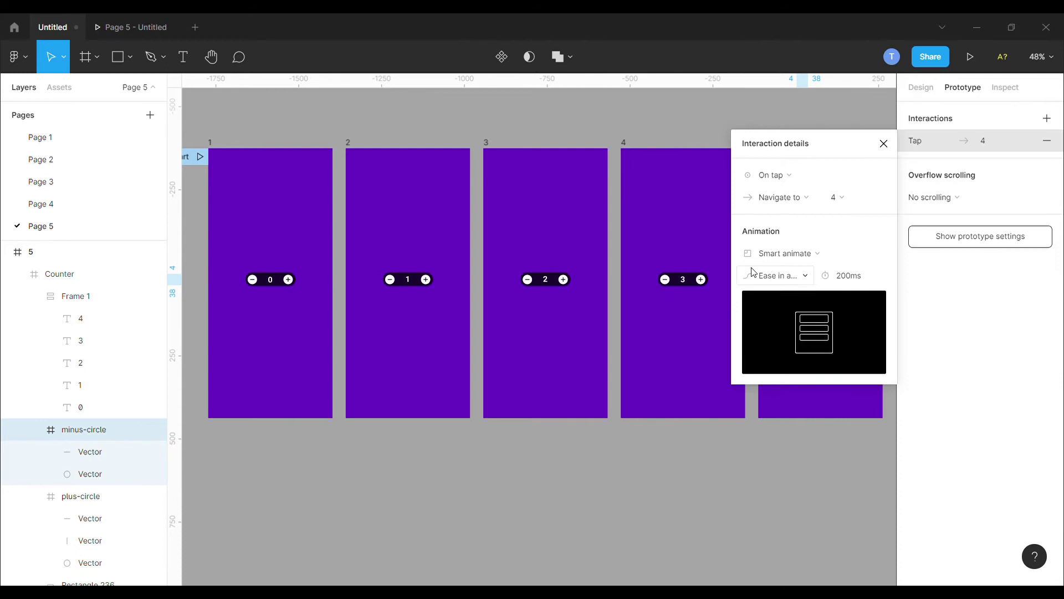
pyautogui.click(679, 120)
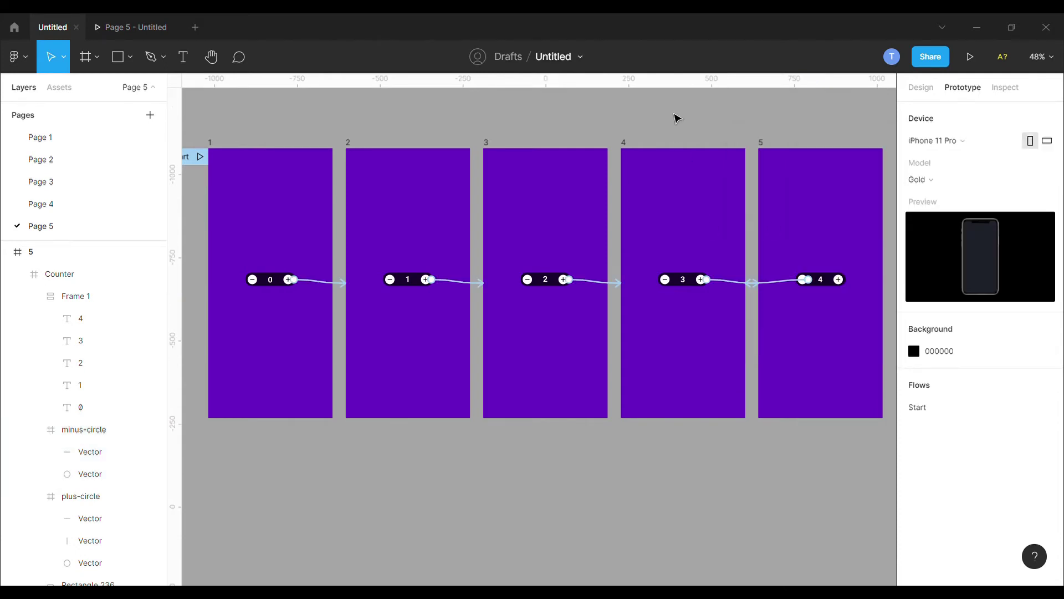
pyautogui.click(666, 279)
pyautogui.moveTo(666, 280)
pyautogui.mouseDown()
pyautogui.moveTo(584, 290)
pyautogui.moveTo(346, 272)
pyautogui.mouseUp()
pyautogui.click(528, 279)
pyautogui.hscroll(-2, 548, 363)
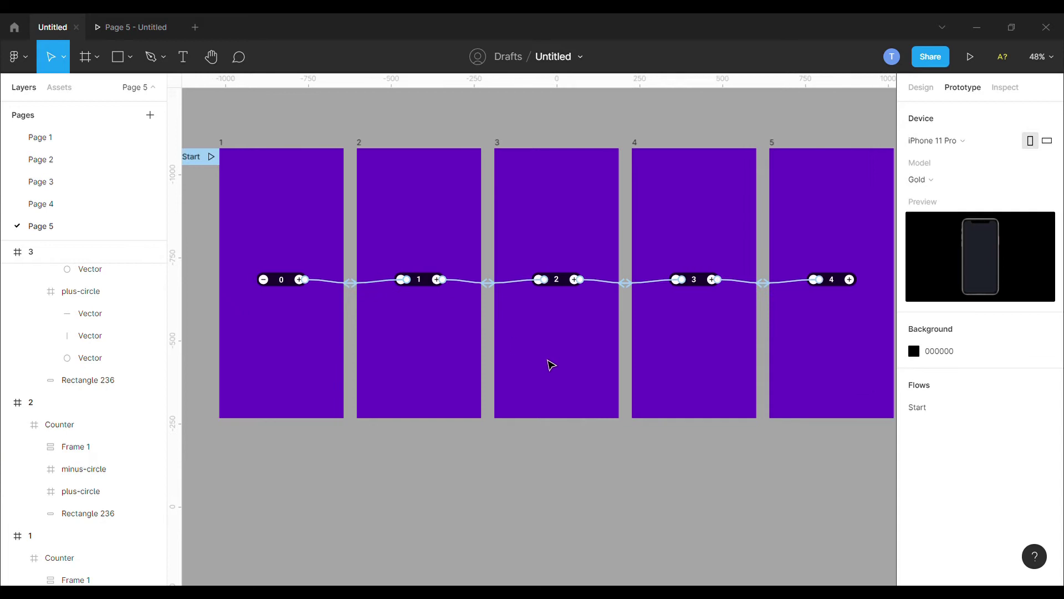
pyautogui.scroll(-1, 588, 413)
pyautogui.scroll(-1, 589, 414)
pyautogui.hscroll(1, 590, 411)
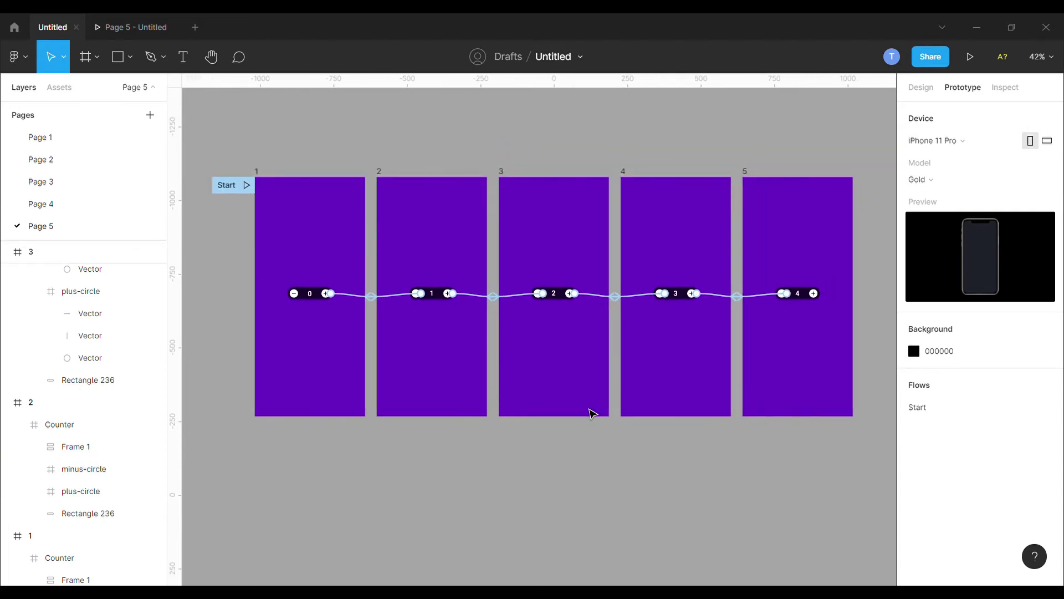
pyautogui.hscroll(1, 590, 411)
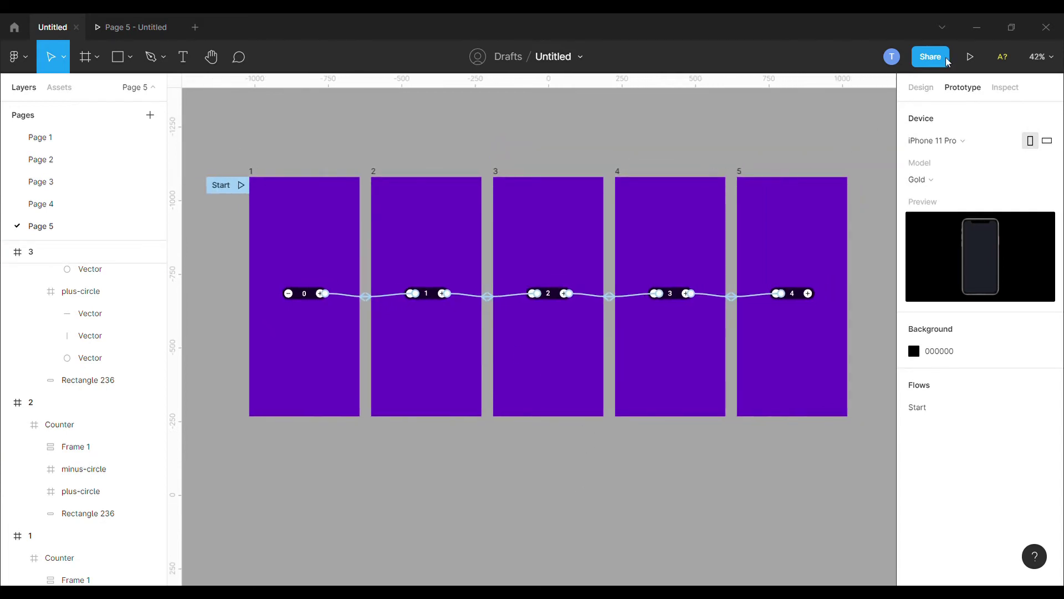
pyautogui.click(970, 57)
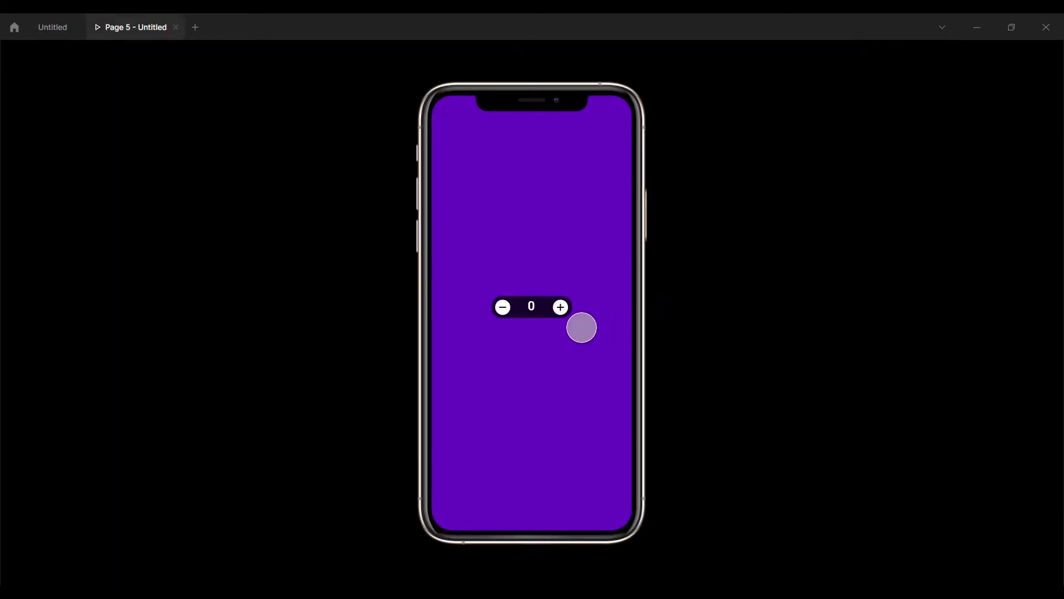
# - Count the preview up to 4 with plus, back to 0 with minus, then close it
pyautogui.click(583, 329)
pyautogui.click(584, 330)
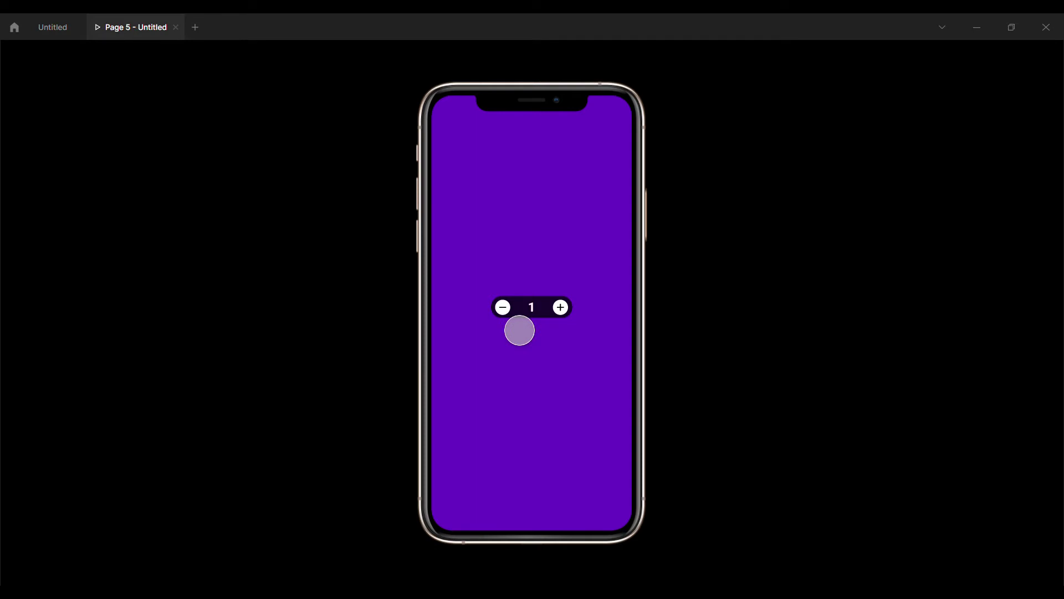
pyautogui.click(519, 330)
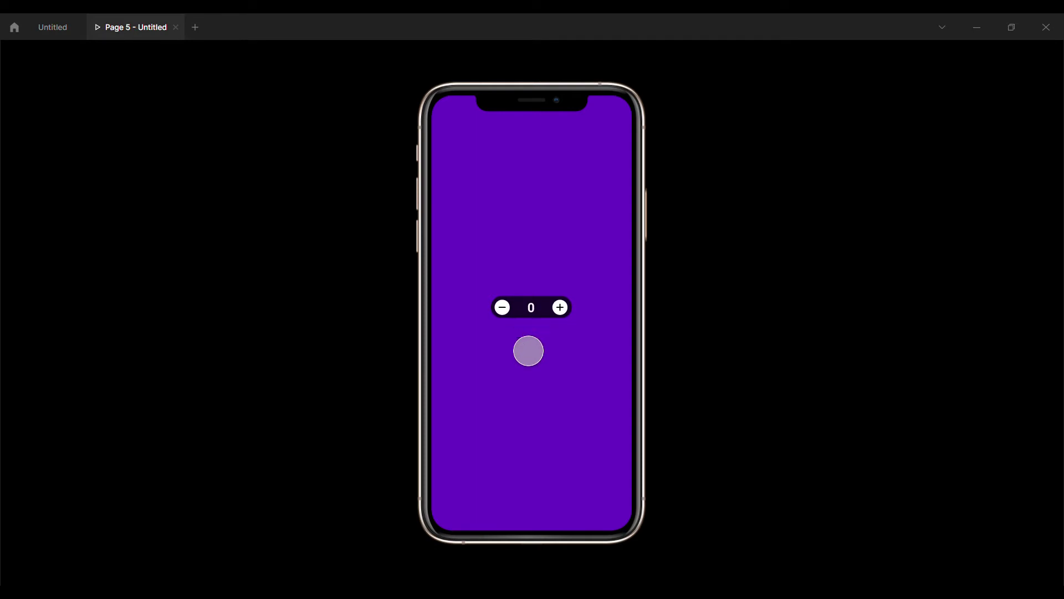
pyautogui.hotkey('ctrl', 'w')
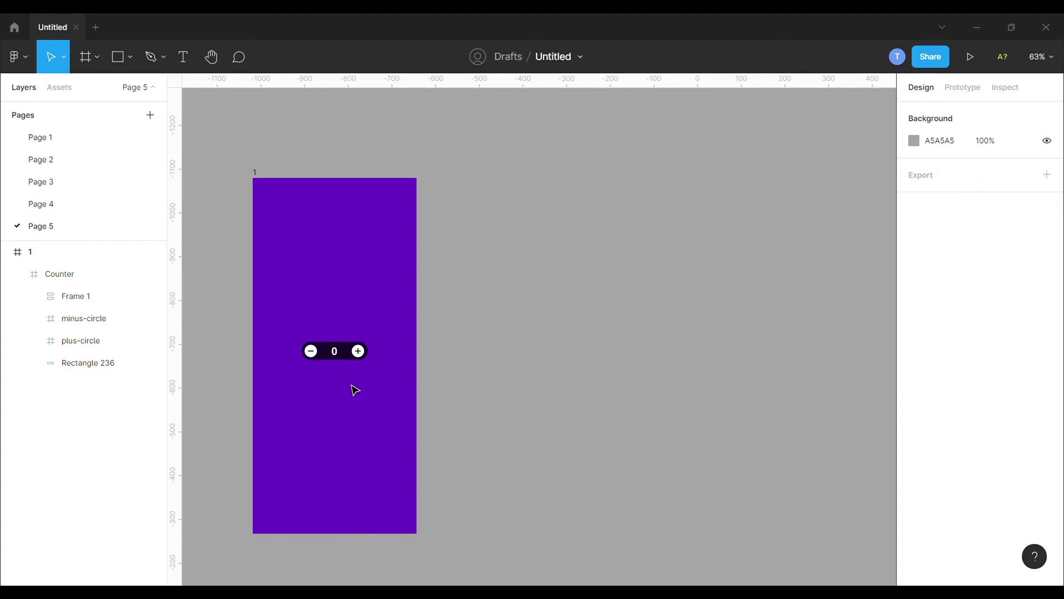
# - Paste a copy of the counter beside the phone frame and name it Start
pyautogui.click(348, 357)
pyautogui.hotkey('ctrl', 'c')
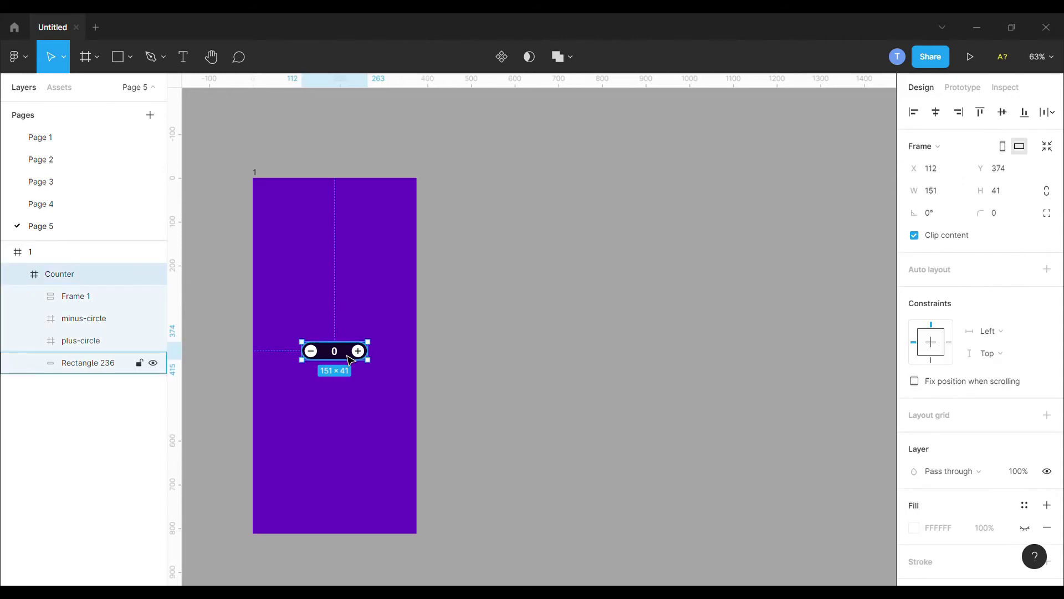
pyautogui.hotkey('ctrl', 'v')
pyautogui.moveTo(348, 357); pyautogui.dragTo(485, 357)
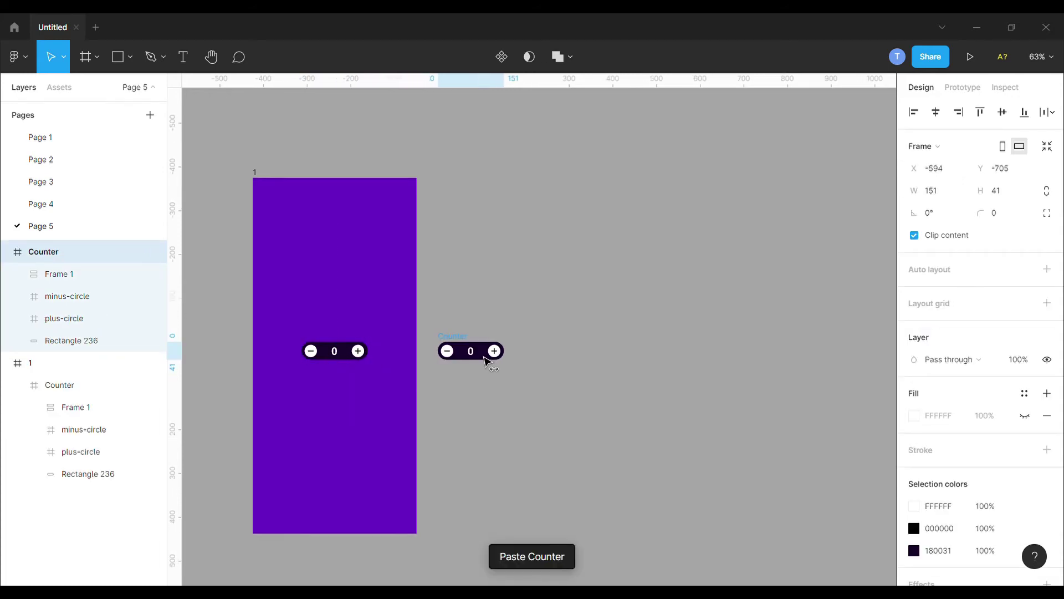
pyautogui.hotkey('ctrl', 'r')
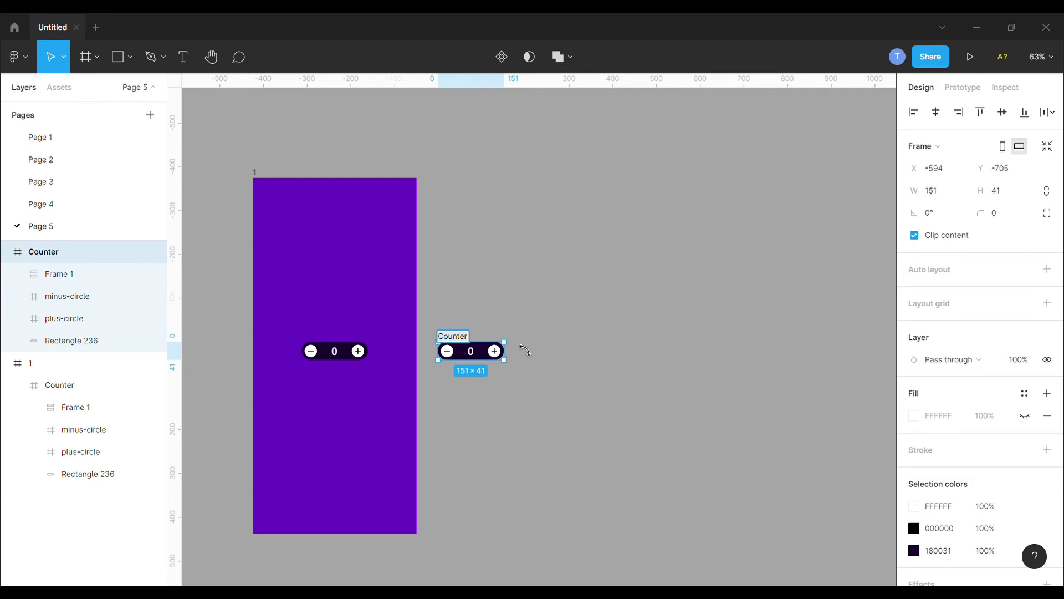
pyautogui.write('S')
pyautogui.write('tart')
pyautogui.press('Return')
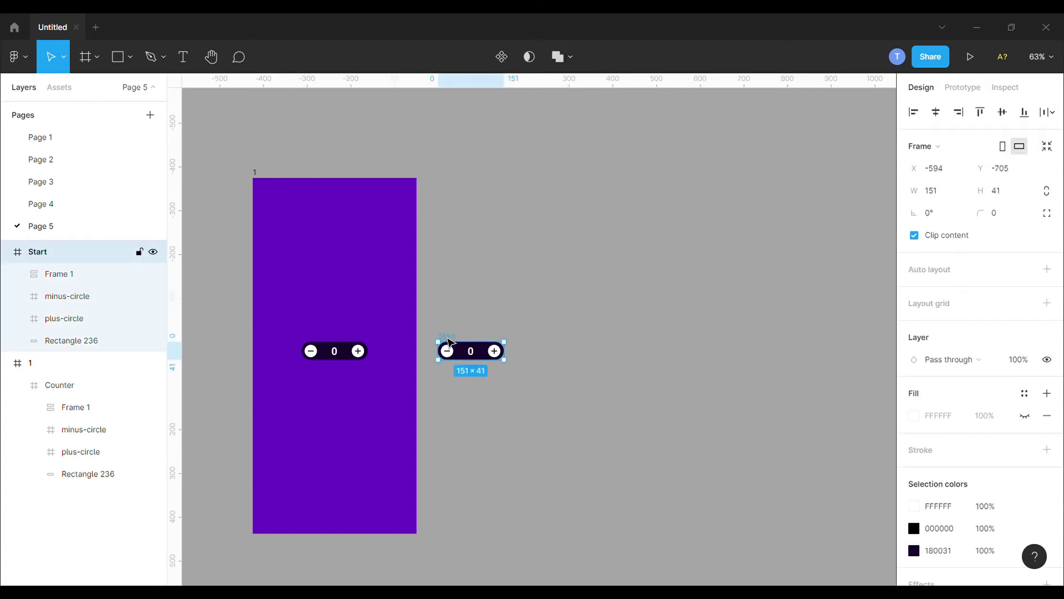
# - Duplicate the Start counter and shift its number column up to show 1
pyautogui.hotkey('ctrl', 'c')
pyautogui.hotkey('ctrl', 'v')
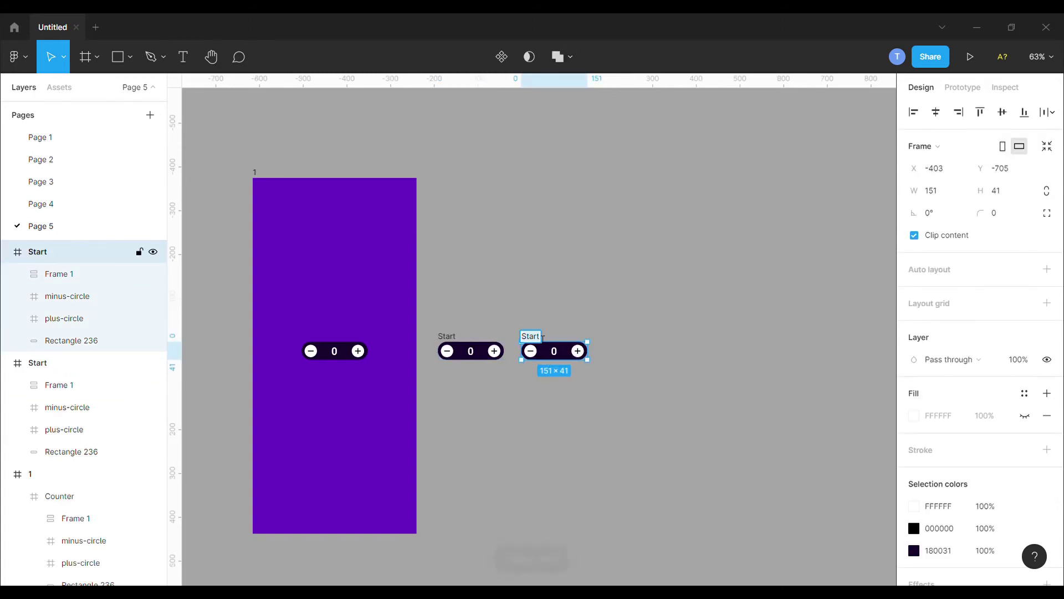
pyautogui.write('1')
pyautogui.click(563, 305)
pyautogui.click(559, 352)
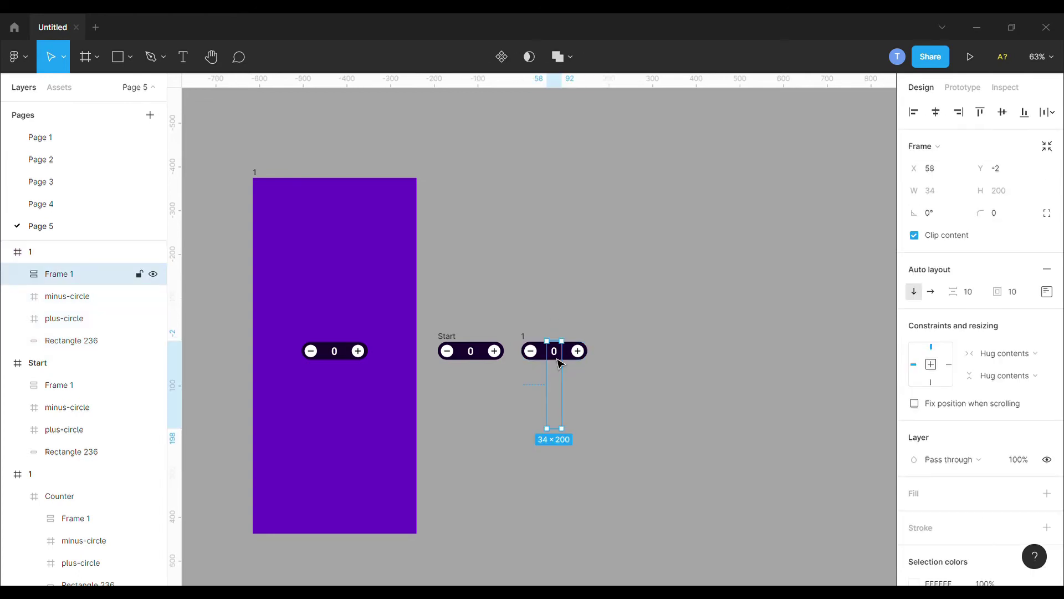
pyautogui.press('Up')
pyautogui.press('Up')
pyautogui.press('Up')
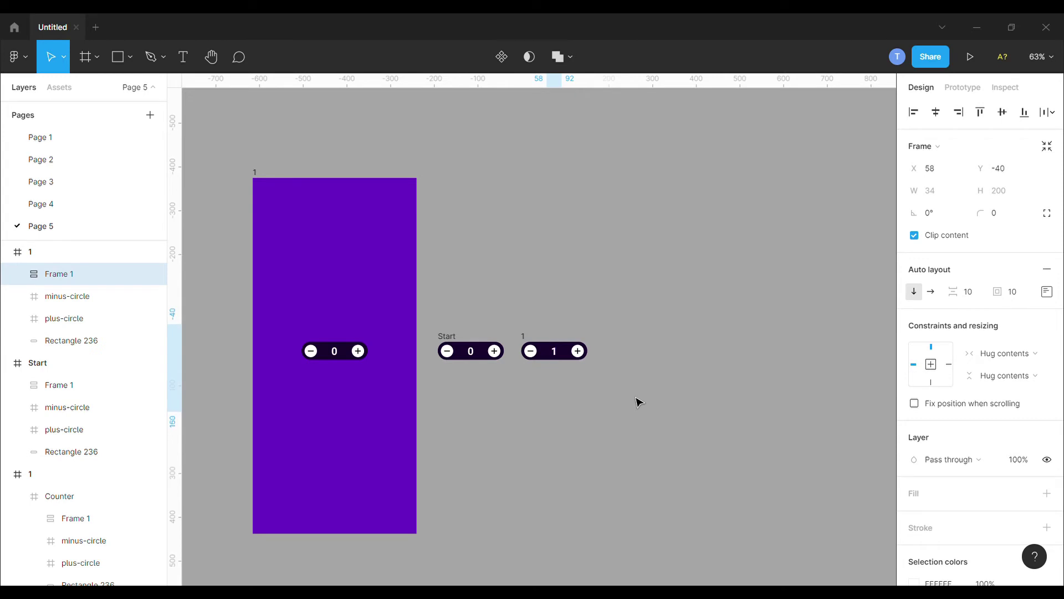
pyautogui.press('Up')
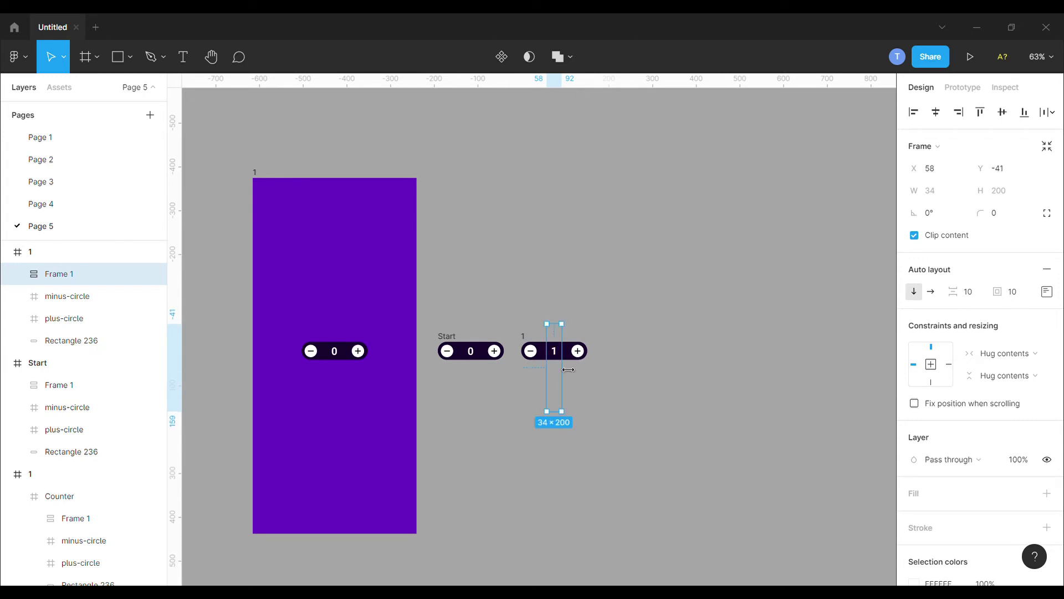
pyautogui.press('Escape')
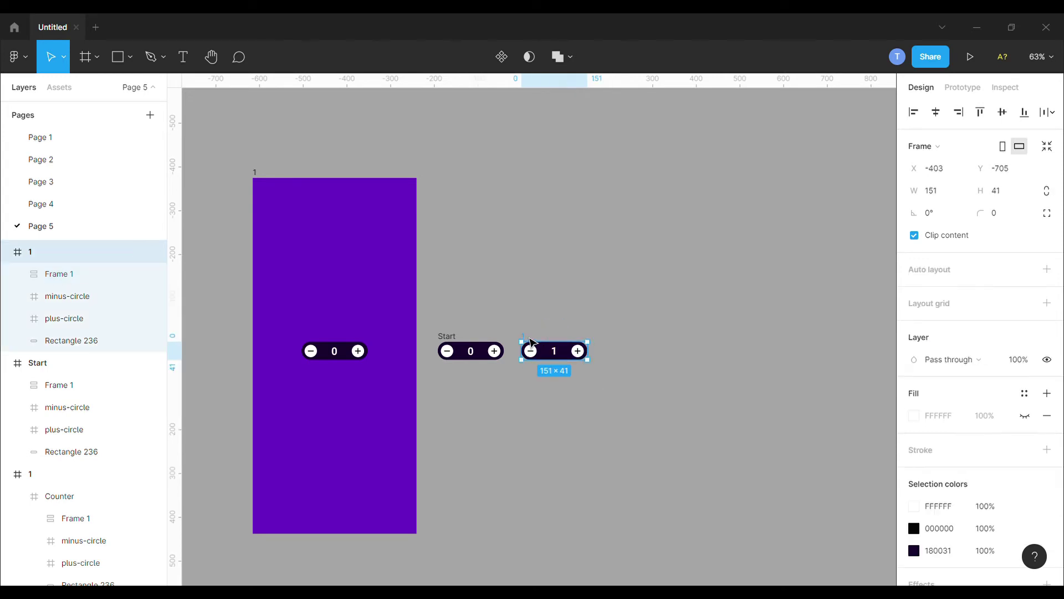
# - Paste further counter copies for 2, 3 and 4, then clear the selection
pyautogui.hotkey('ctrl', 'v')
pyautogui.hotkey('ctrl', 'v')
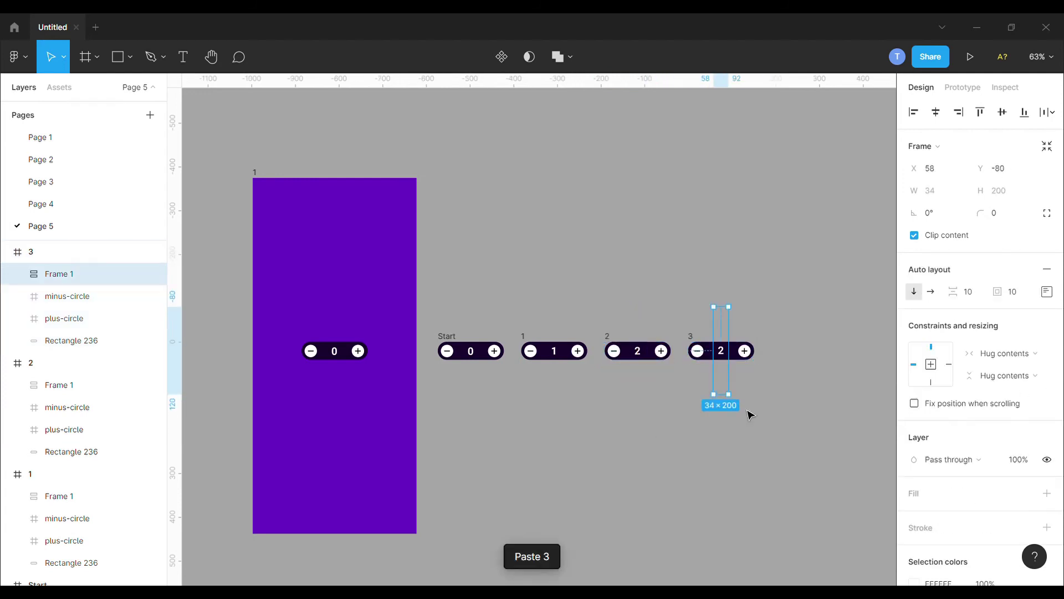
pyautogui.press('Escape')
pyautogui.hotkey('ctrl', 'v')
pyautogui.press('Escape')
pyautogui.click(364, 356)
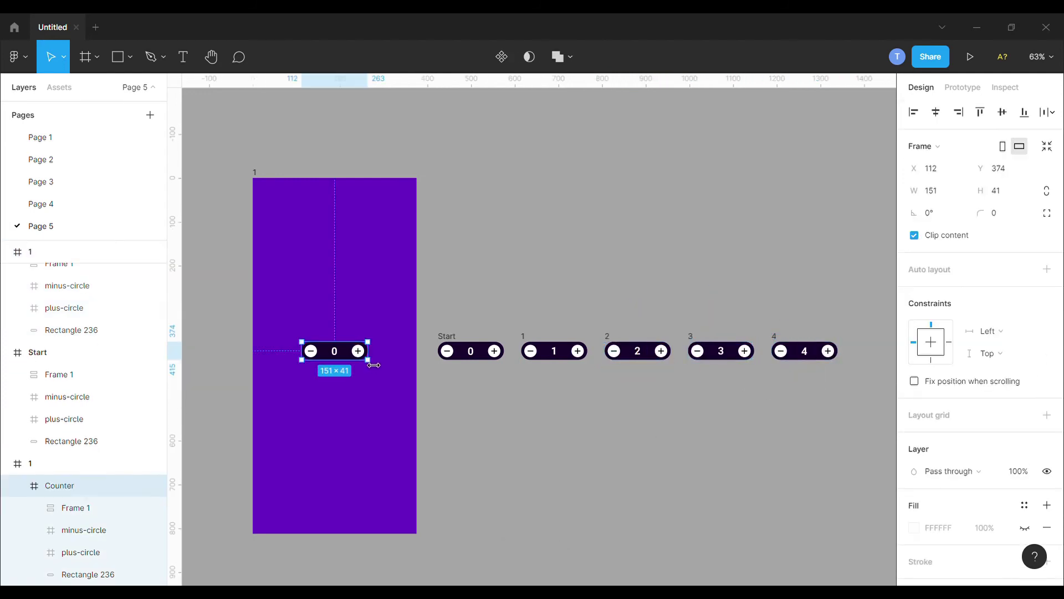
pyautogui.click(817, 185)
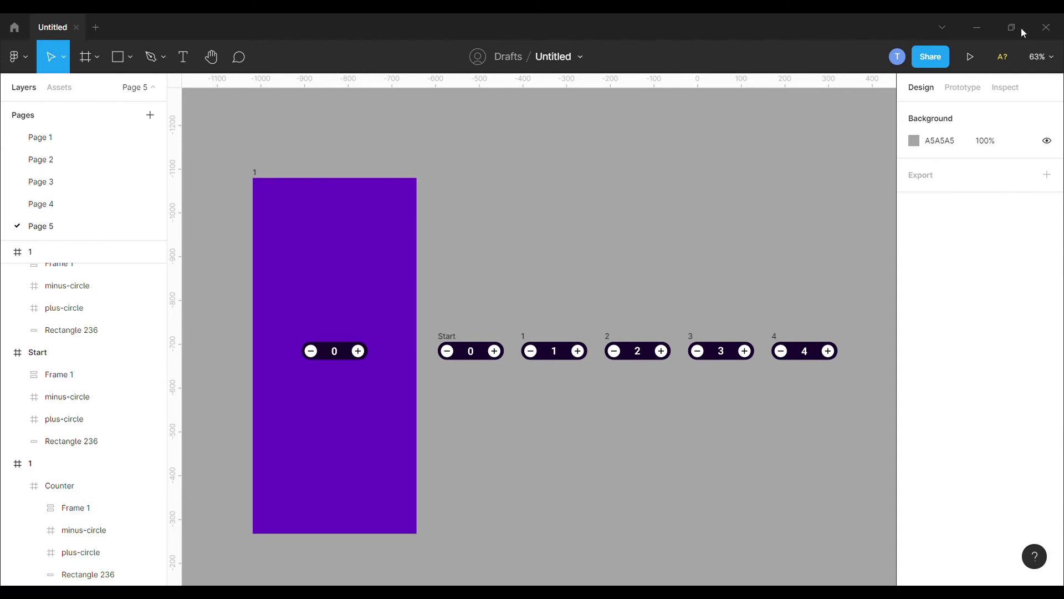
# - With prototyping settings showing, paste a Start counter copy below the row and name it End
pyautogui.click(974, 88)
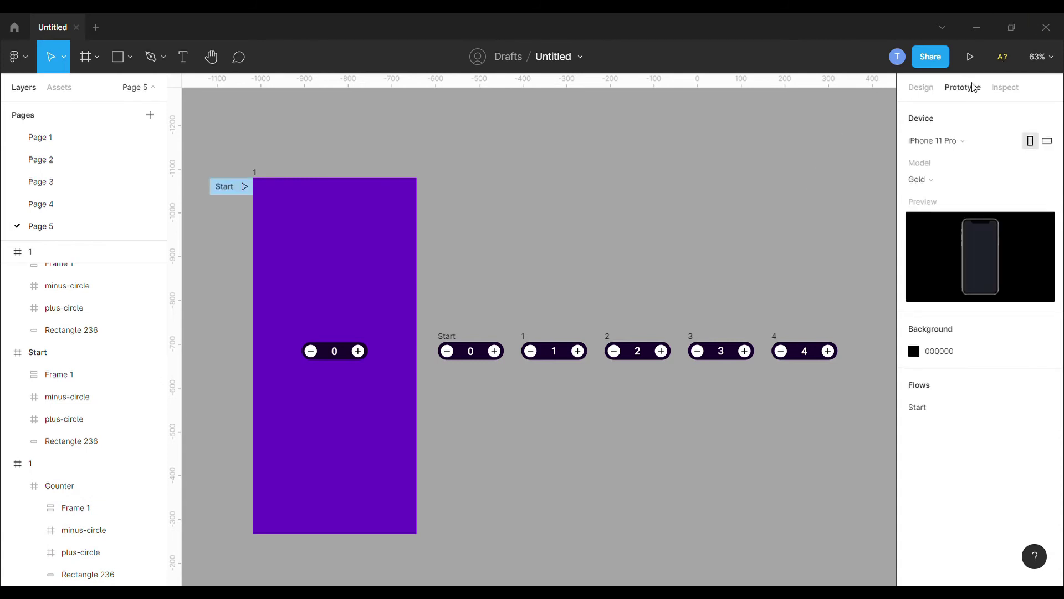
pyautogui.hscroll(-1, 483, 335)
pyautogui.click(463, 341)
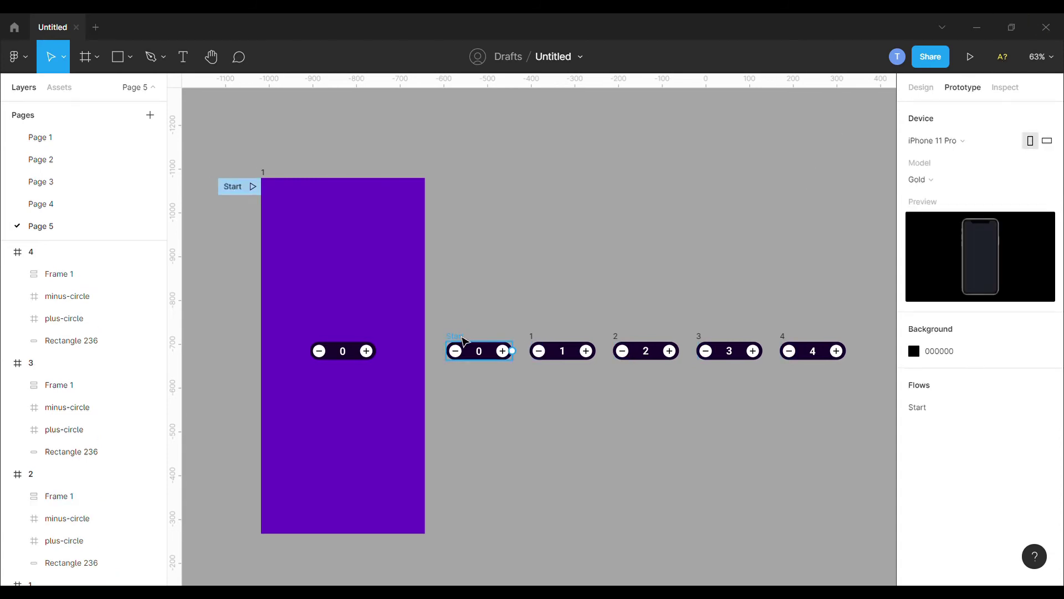
pyautogui.click(462, 340)
pyautogui.hotkey('ctrl', 'v')
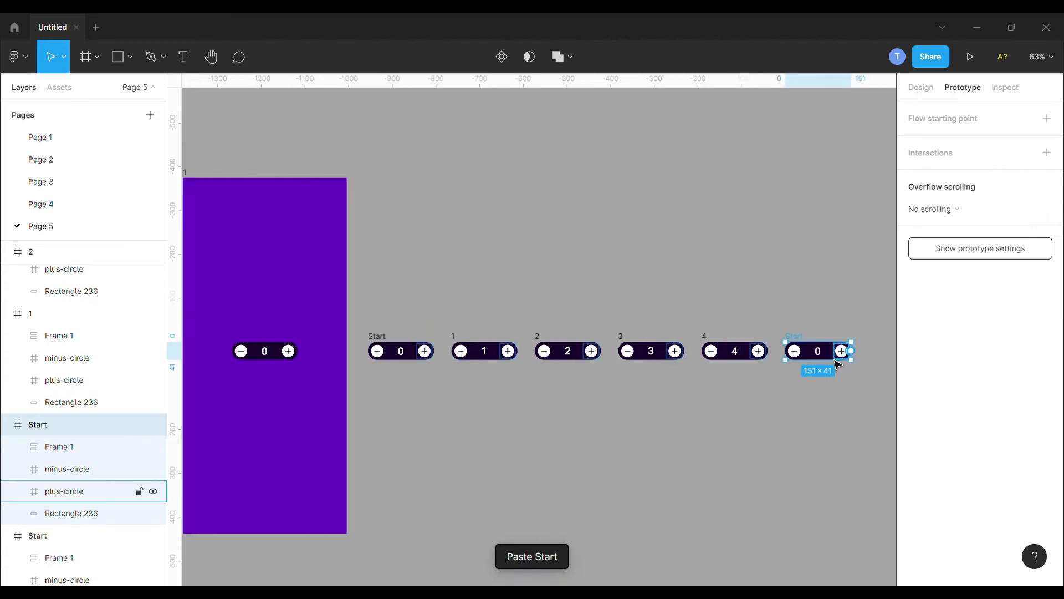
pyautogui.moveTo(833, 353)
pyautogui.mouseDown()
pyautogui.moveTo(829, 373)
pyautogui.moveTo(413, 453)
pyautogui.mouseUp()
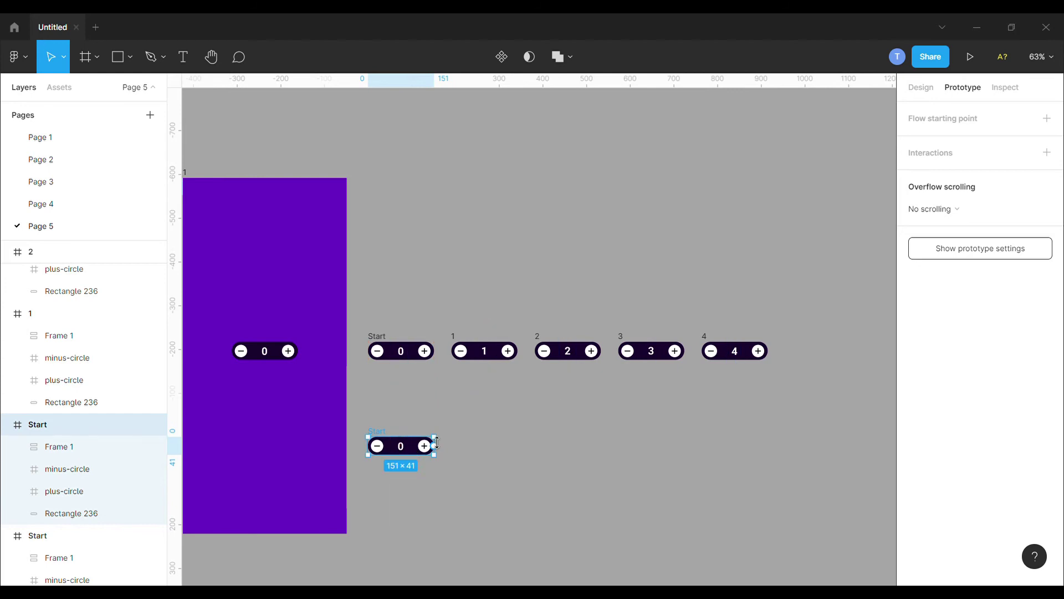
pyautogui.hscroll(-3, 437, 442)
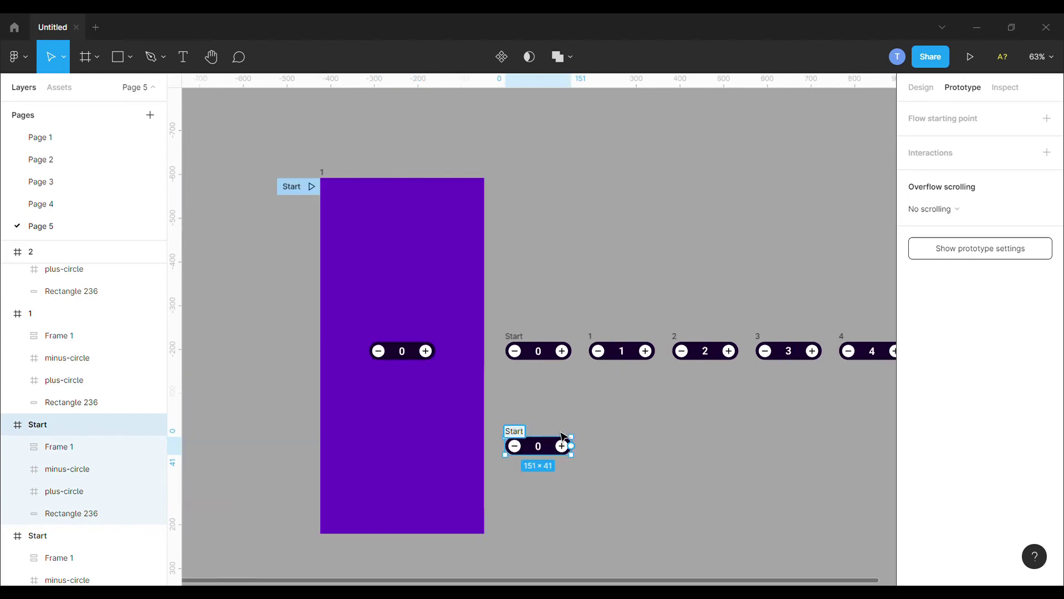
pyautogui.write('End')
pyautogui.click(591, 416)
pyautogui.hscroll(2, 500, 391)
# - Connect the phone counter's plus button to Start with On tap and Open overlay
pyautogui.click(374, 354)
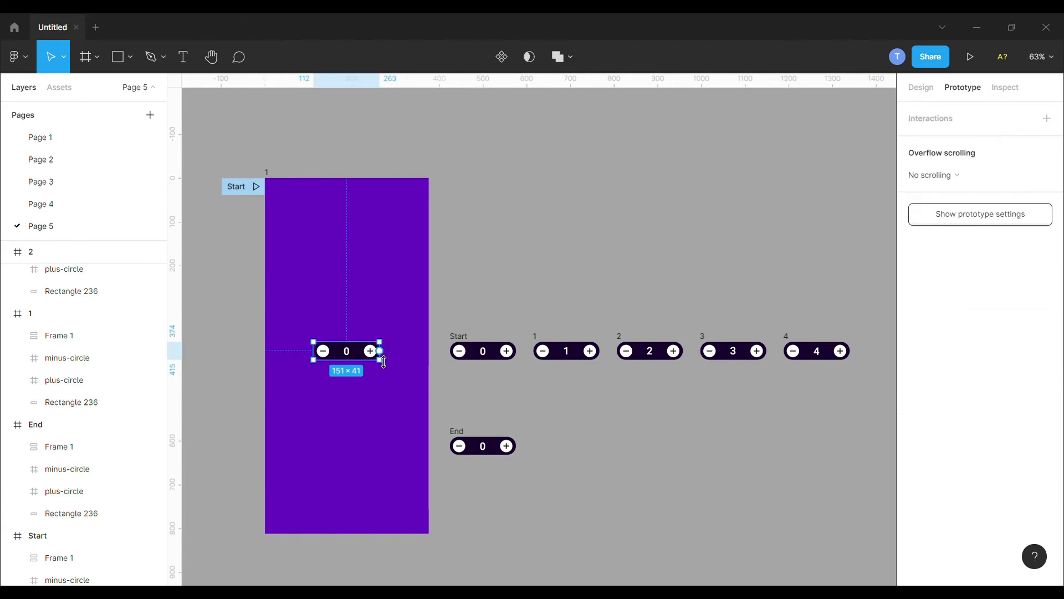
pyautogui.doubleClick(375, 356)
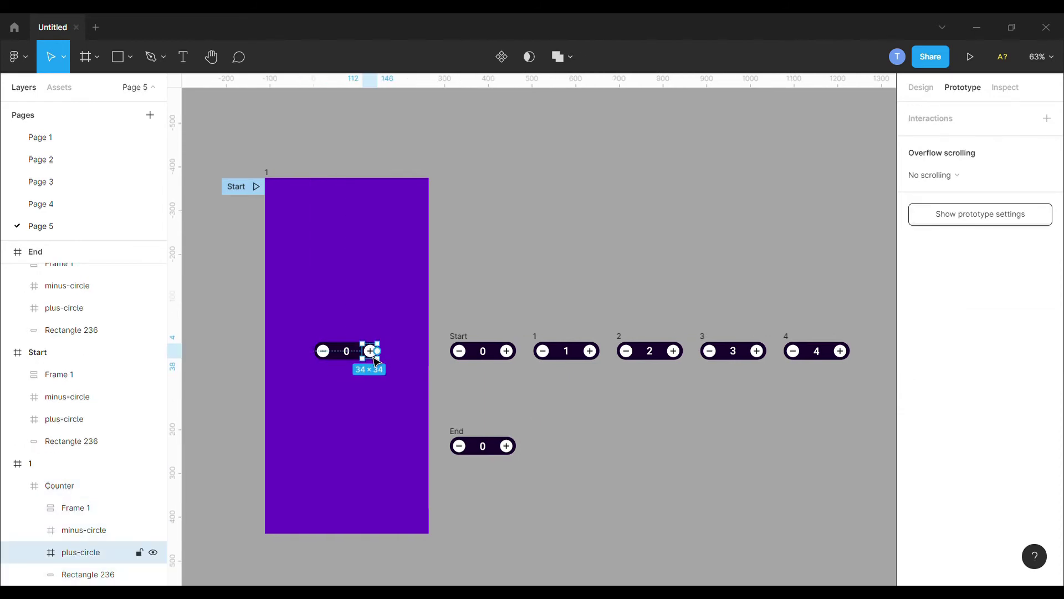
pyautogui.moveTo(376, 356); pyautogui.dragTo(454, 351)
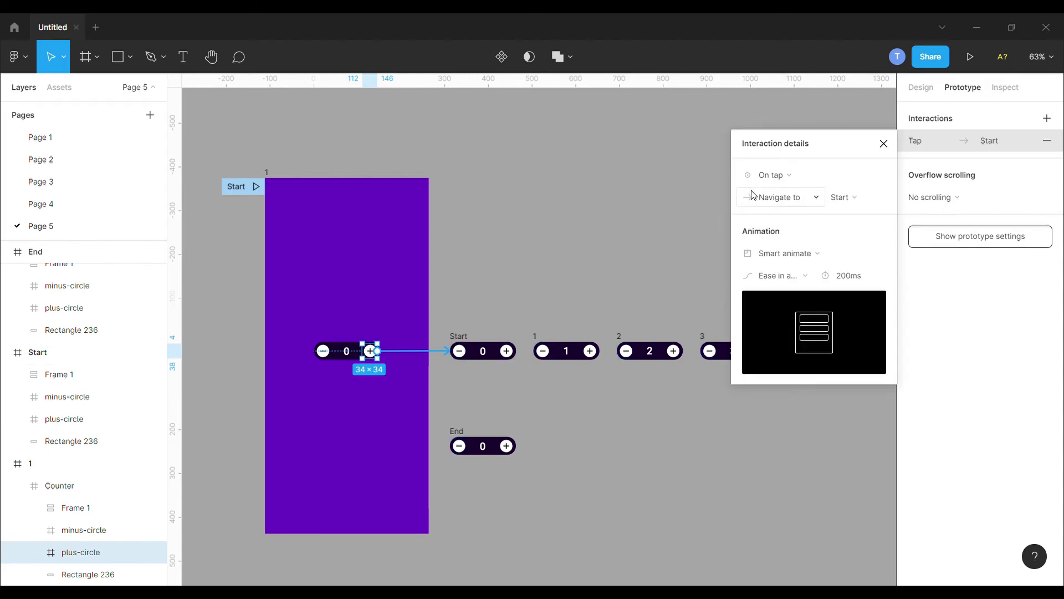
pyautogui.click(782, 180)
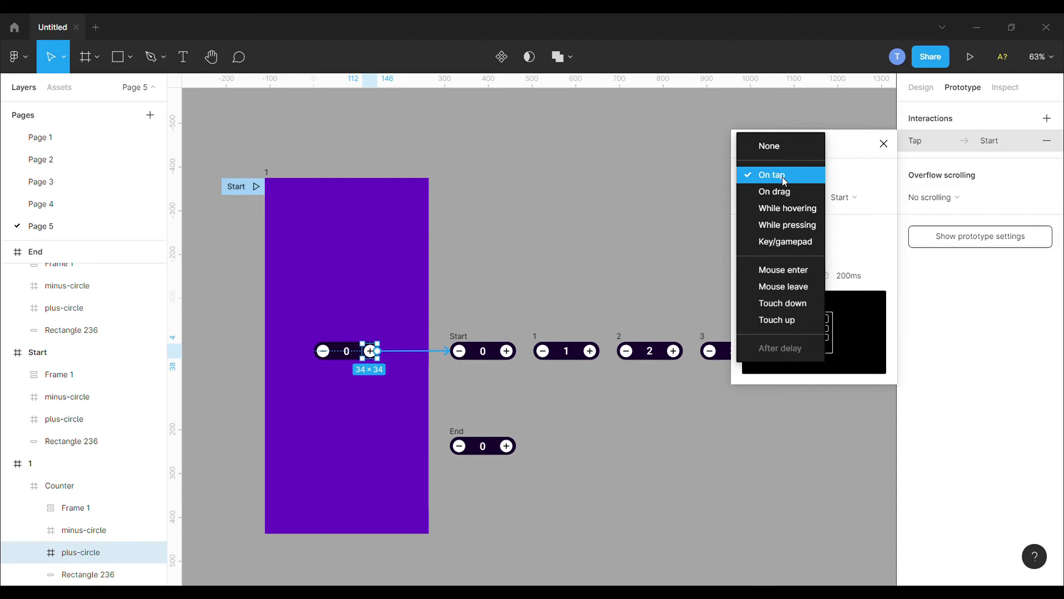
pyautogui.click(783, 178)
pyautogui.click(782, 197)
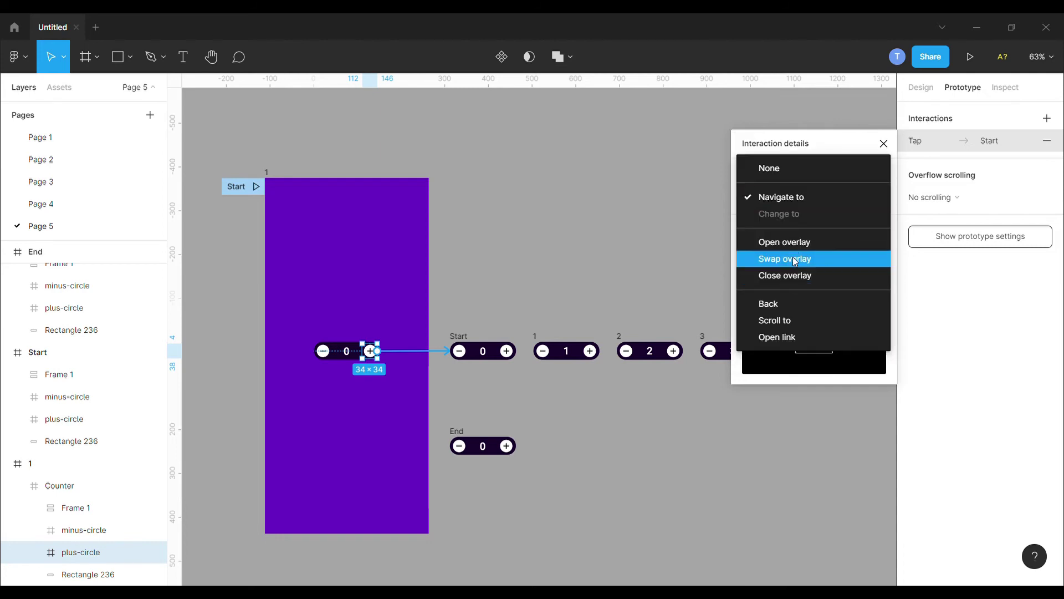
pyautogui.click(794, 244)
pyautogui.click(792, 256)
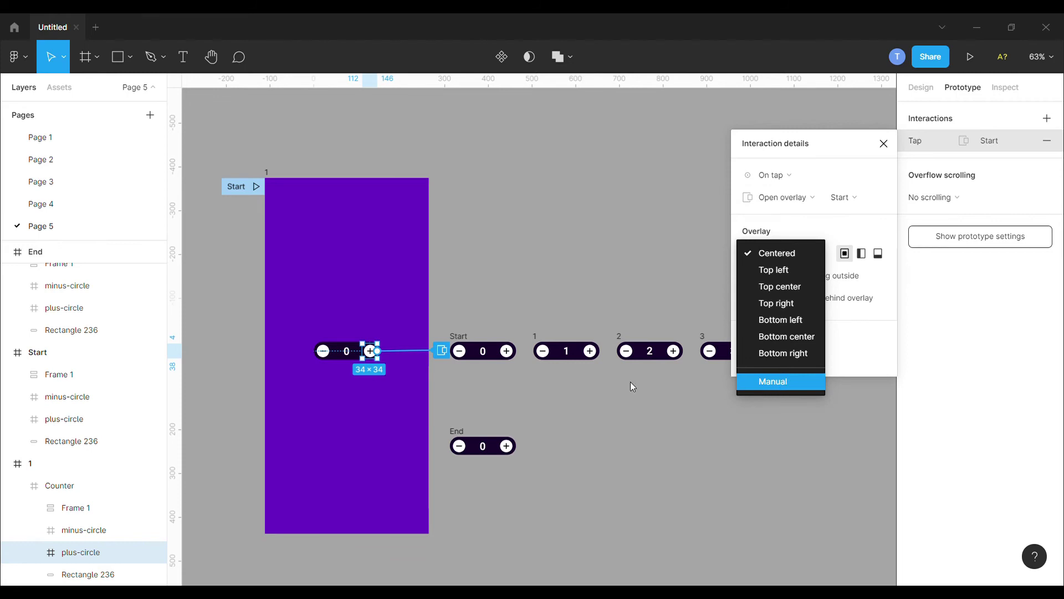
# - Set the overlay position to Manual and nudge it to align over frame 1's counter
pyautogui.click(784, 383)
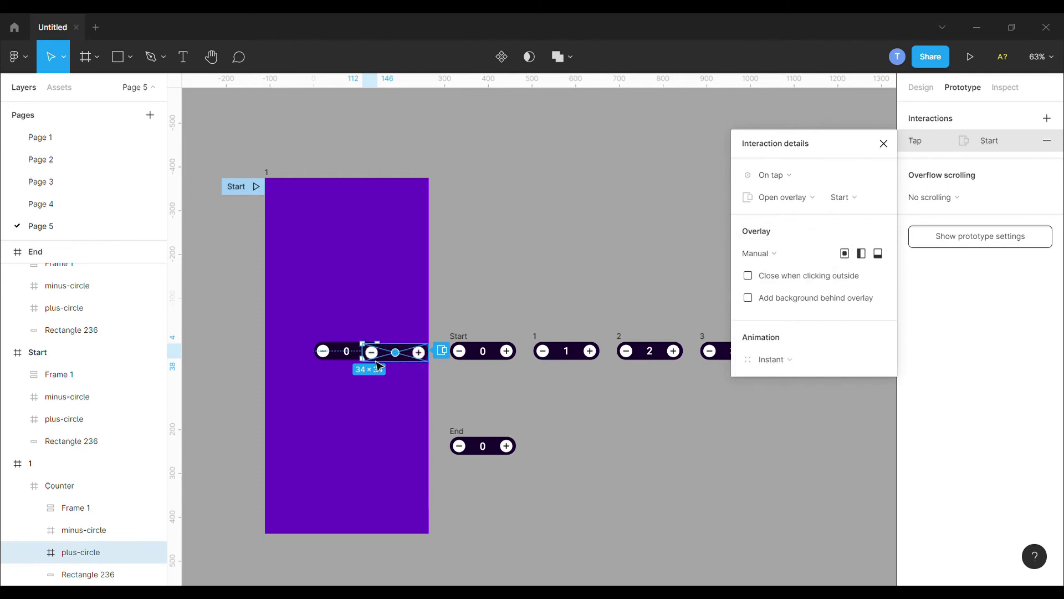
pyautogui.scroll(3, 354, 357)
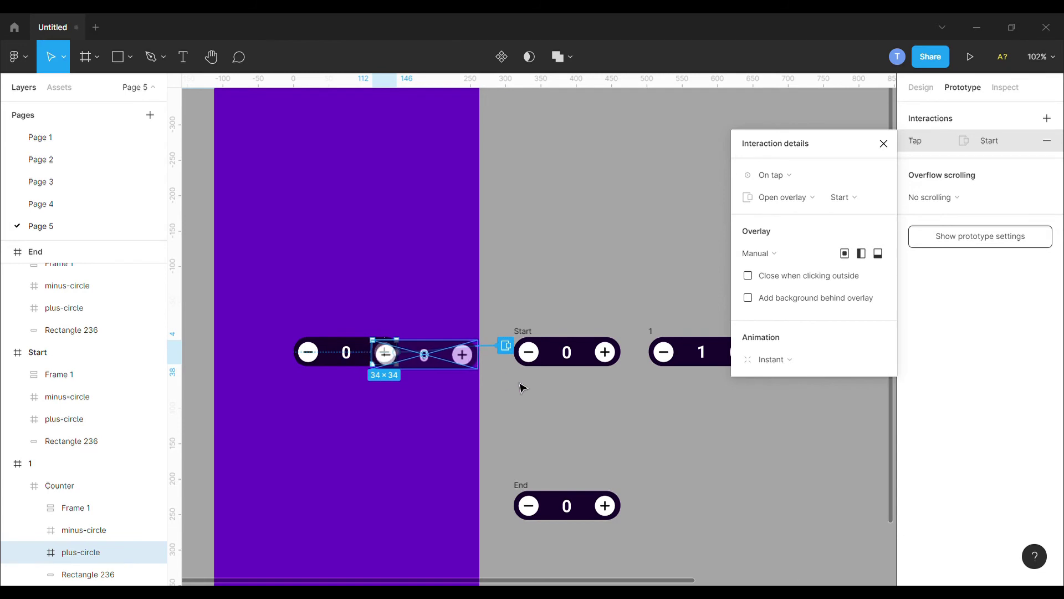
pyautogui.press('Left')
pyautogui.press('Left')
pyautogui.press('Left')
pyautogui.press('Left')
pyautogui.press('Left')
pyautogui.press('Left')
pyautogui.press('Left')
pyautogui.press('Left')
pyautogui.press('Left')
pyautogui.press('Left')
pyautogui.press('Left')
pyautogui.press('Left')
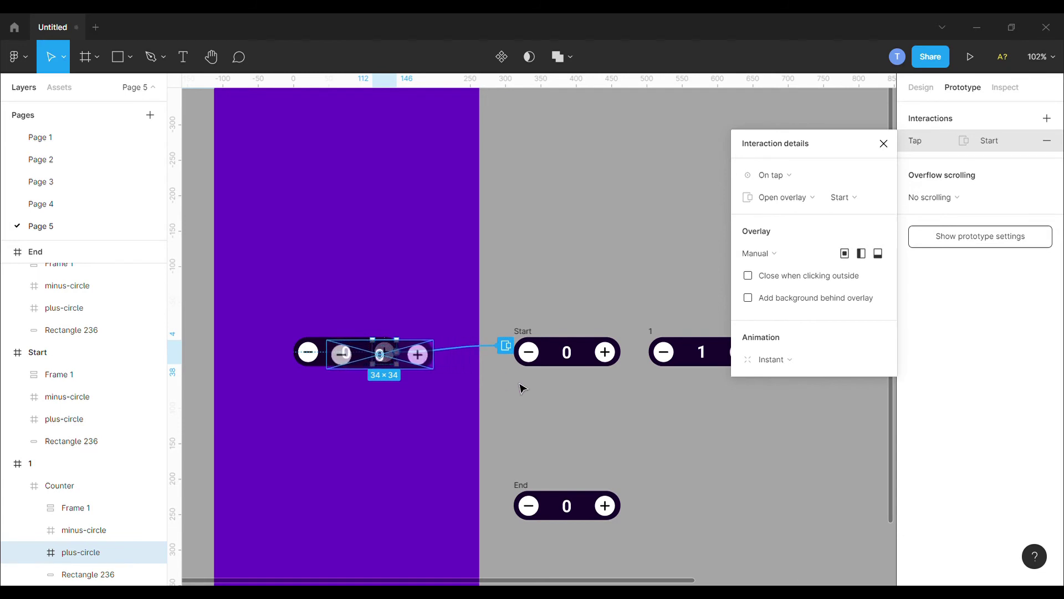
pyautogui.press('Left')
pyautogui.press('Left')
pyautogui.press('Left')
pyautogui.press('Left')
pyautogui.press('Left')
pyautogui.press('Left')
pyautogui.press('Left')
pyautogui.press('Left')
pyautogui.press('Left')
pyautogui.press('Left')
pyautogui.press('Left')
pyautogui.press('Left')
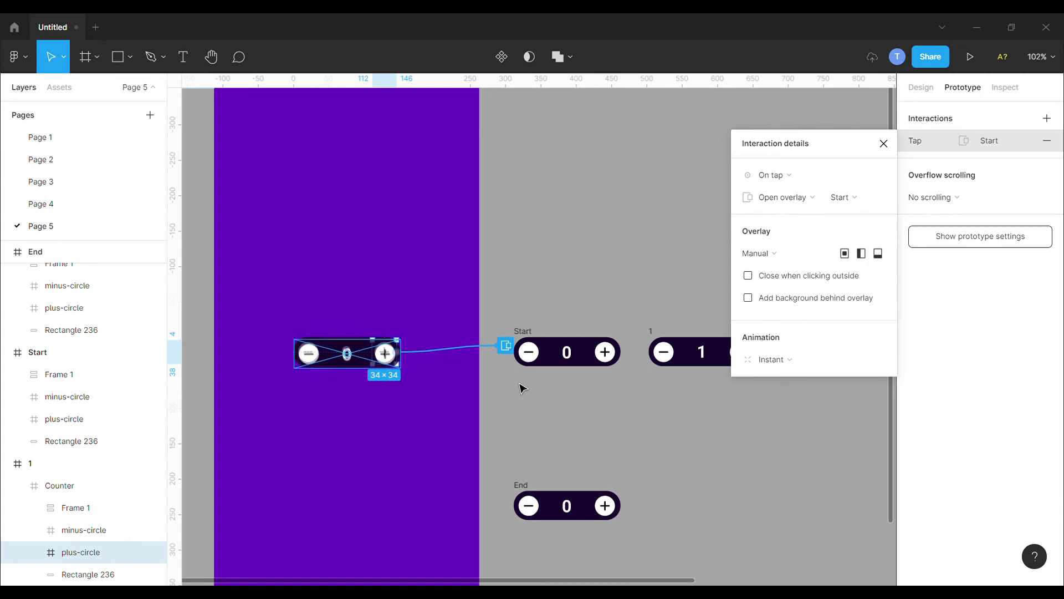
pyautogui.press('Up')
pyautogui.press('Up')
pyautogui.press('Up')
pyautogui.press('Down')
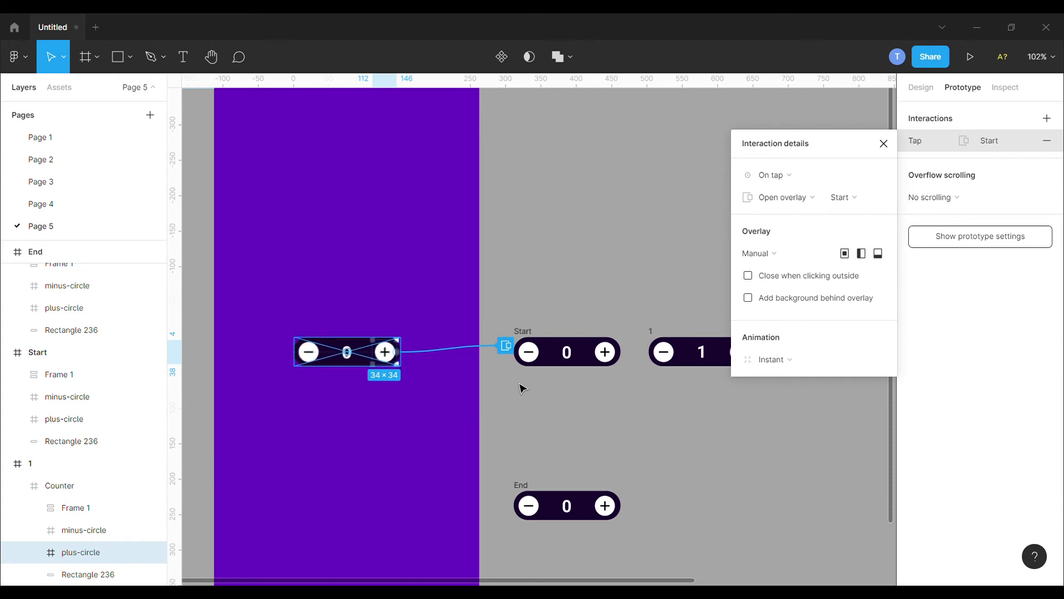
pyautogui.press('Down')
pyautogui.press('Left')
pyautogui.press('Left')
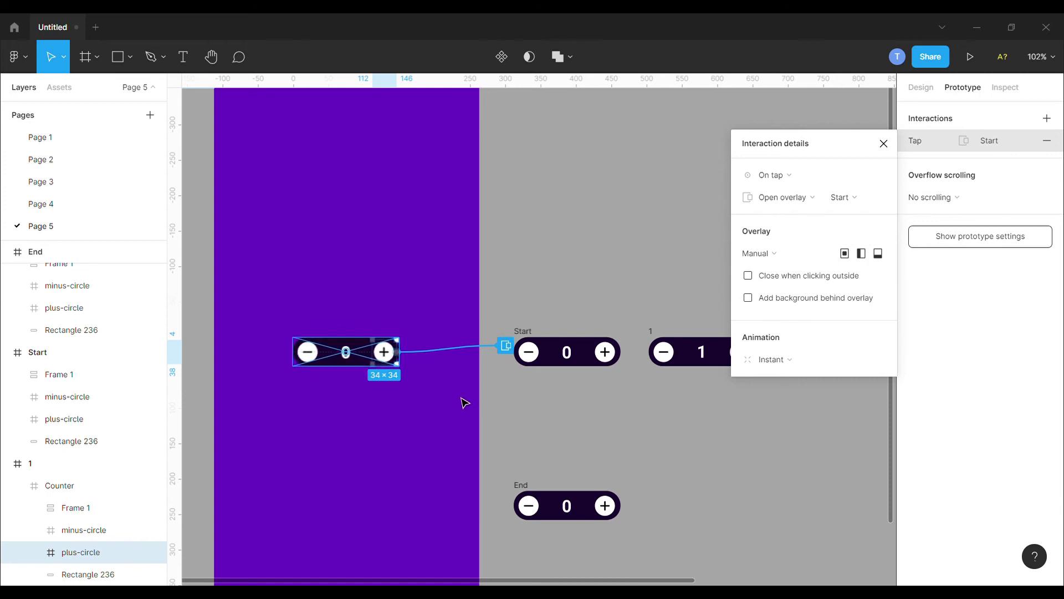
pyautogui.keyDown('ctrl'); pyautogui.scroll(3, 321, 357); pyautogui.keyUp('ctrl')
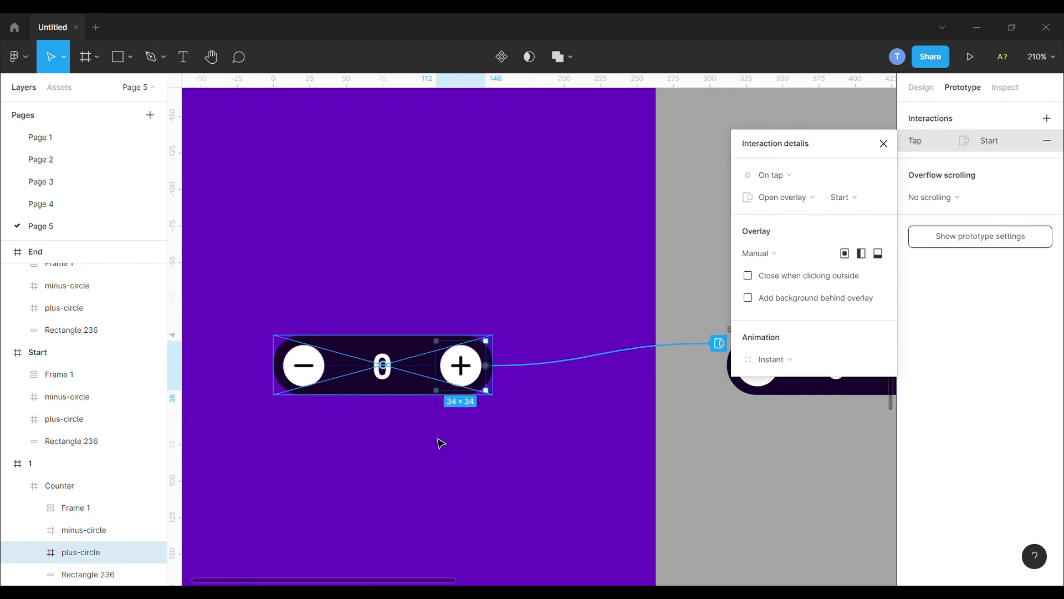
pyautogui.scroll(-2, 441, 443)
pyautogui.scroll(-2, 441, 442)
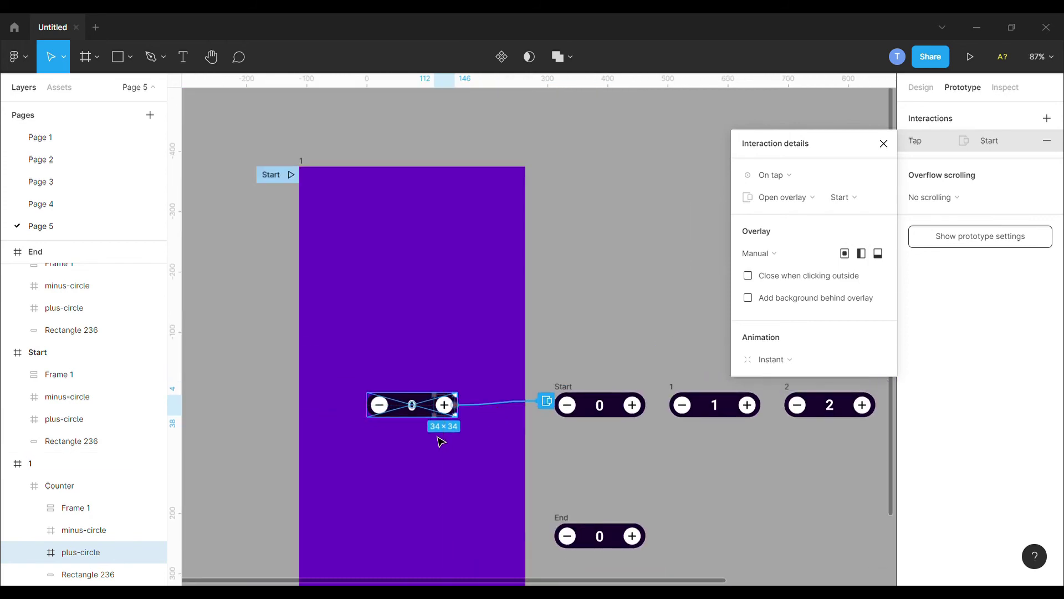
pyautogui.scroll(-2, 441, 442)
pyautogui.scroll(-2, 441, 442)
pyautogui.scroll(-1, 441, 443)
pyautogui.hscroll(1, 441, 443)
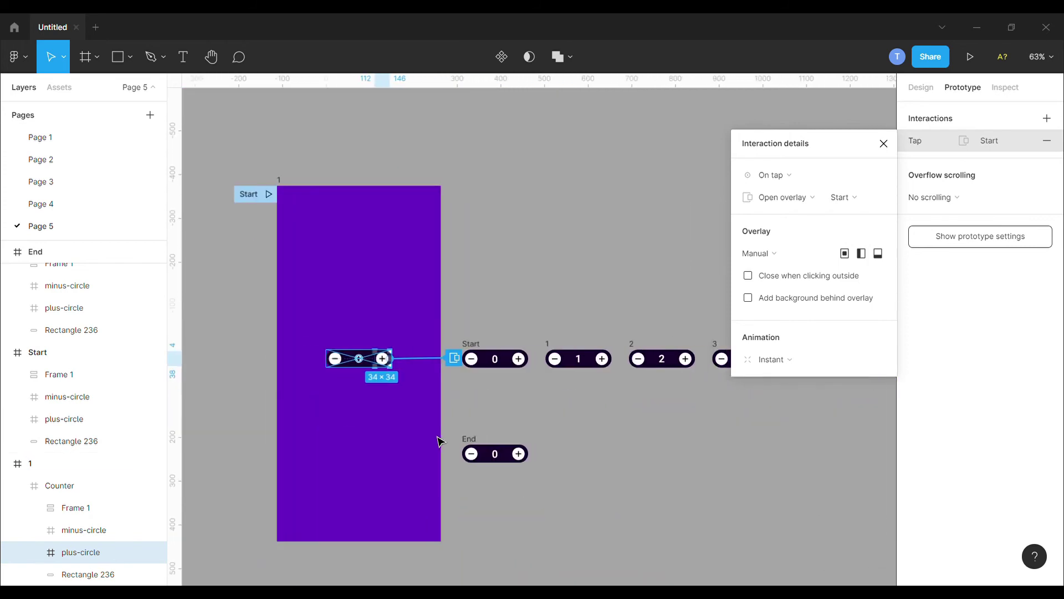
pyautogui.hscroll(1, 441, 443)
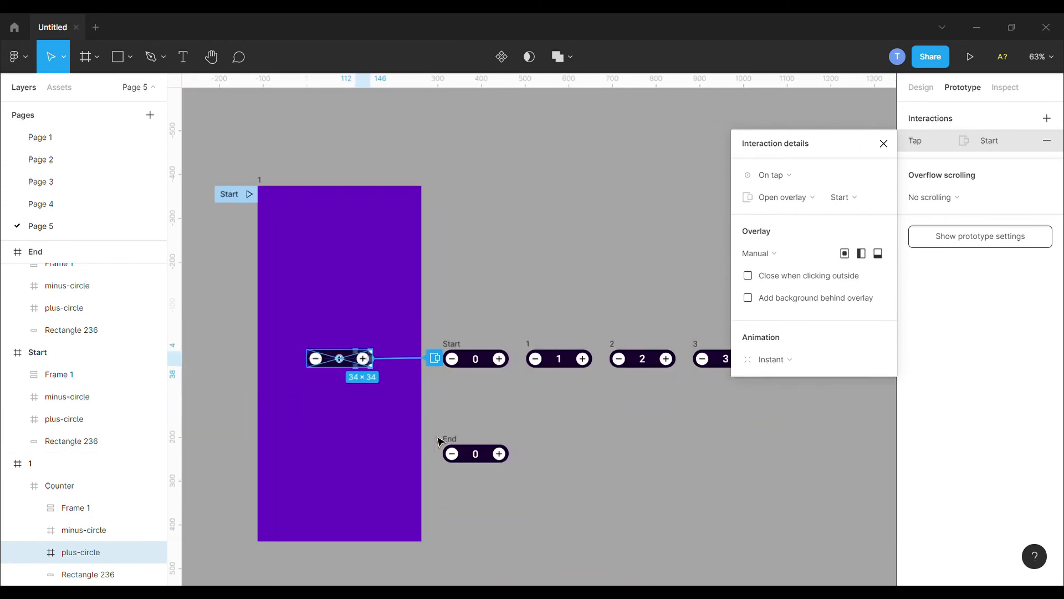
# - Link the Start counter to frame 1, triggered After delay 1 ms, with a Swap overlay action
pyautogui.click(597, 451)
pyautogui.moveTo(499, 358)
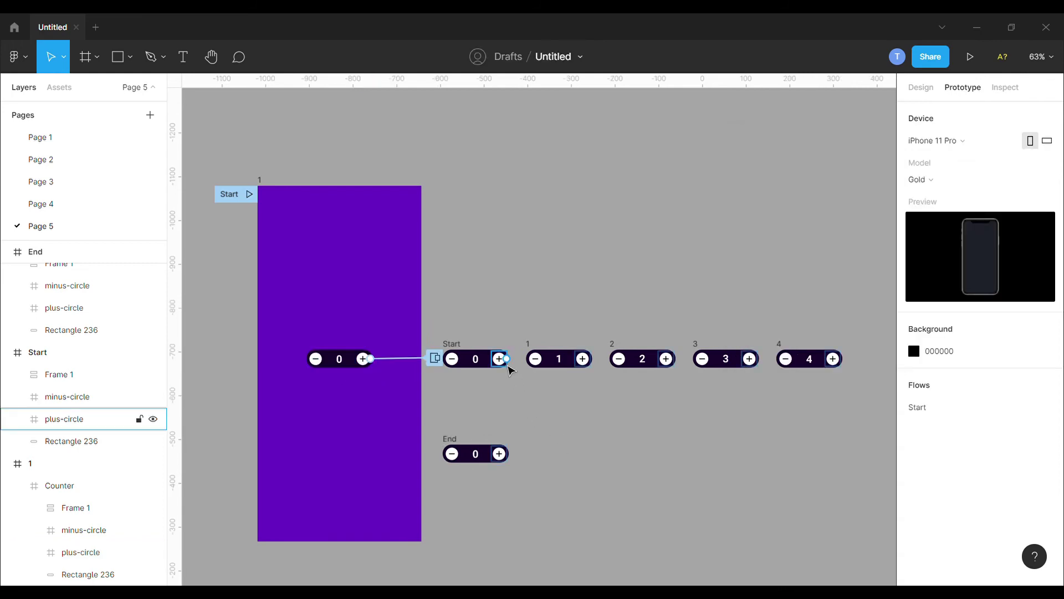
pyautogui.click(511, 367)
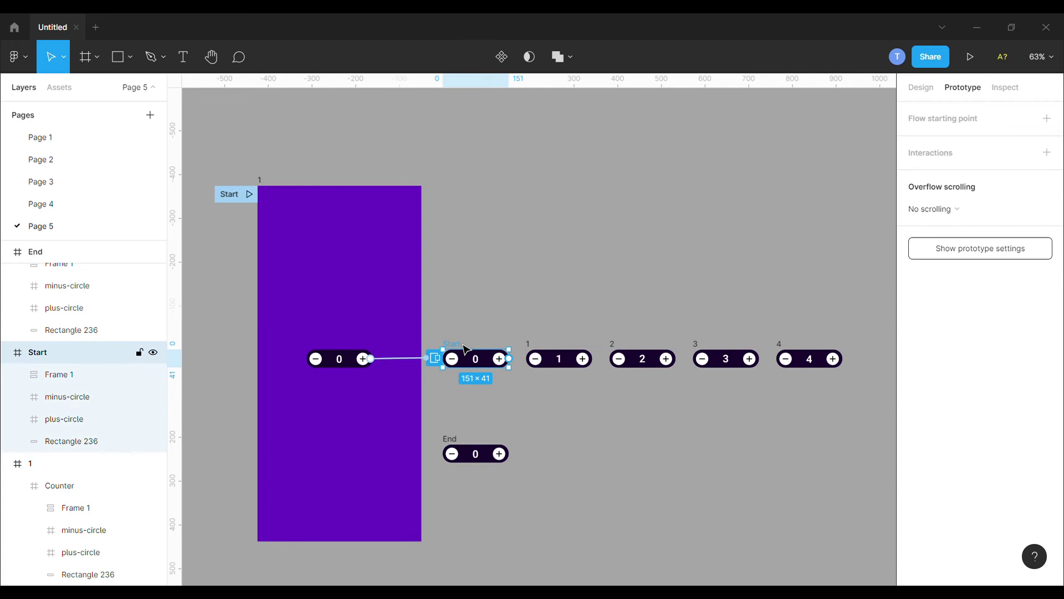
pyautogui.moveTo(510, 359); pyautogui.dragTo(591, 371)
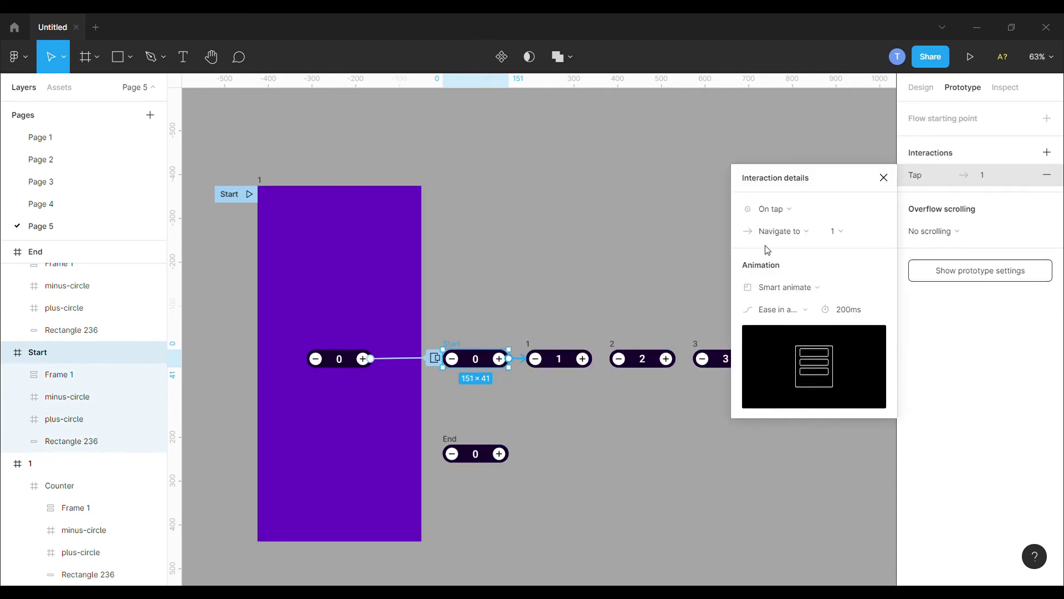
pyautogui.click(797, 216)
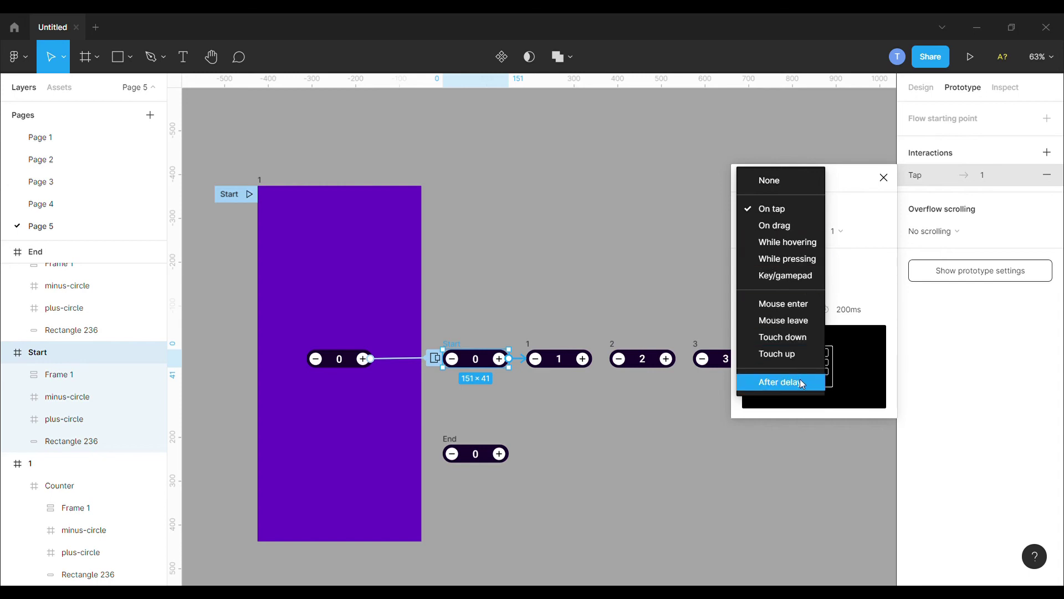
pyautogui.click(782, 382)
pyautogui.click(841, 209)
pyautogui.write('1')
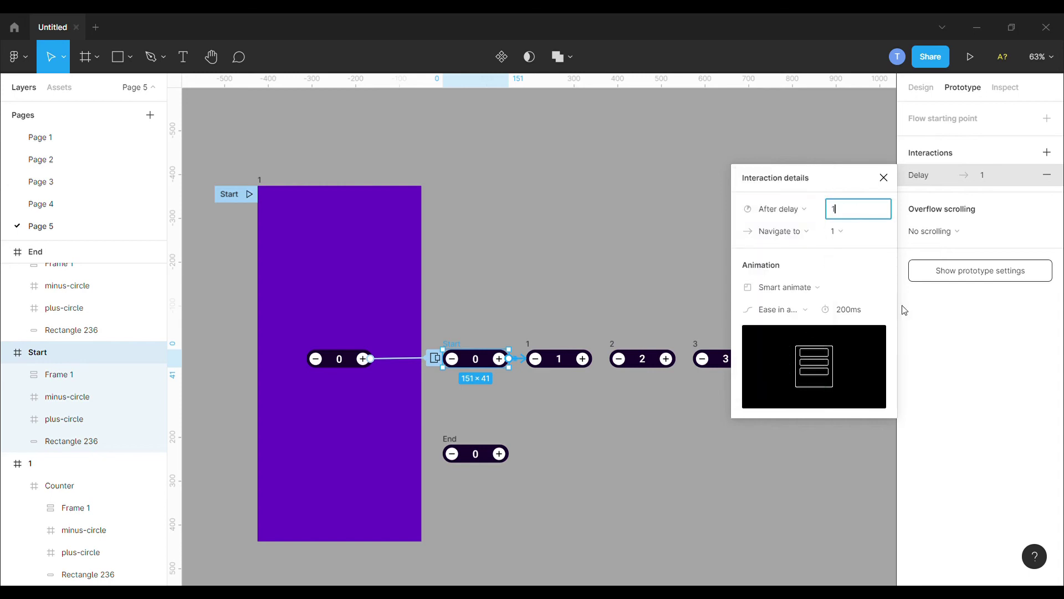
pyautogui.write('ms')
pyautogui.click(785, 233)
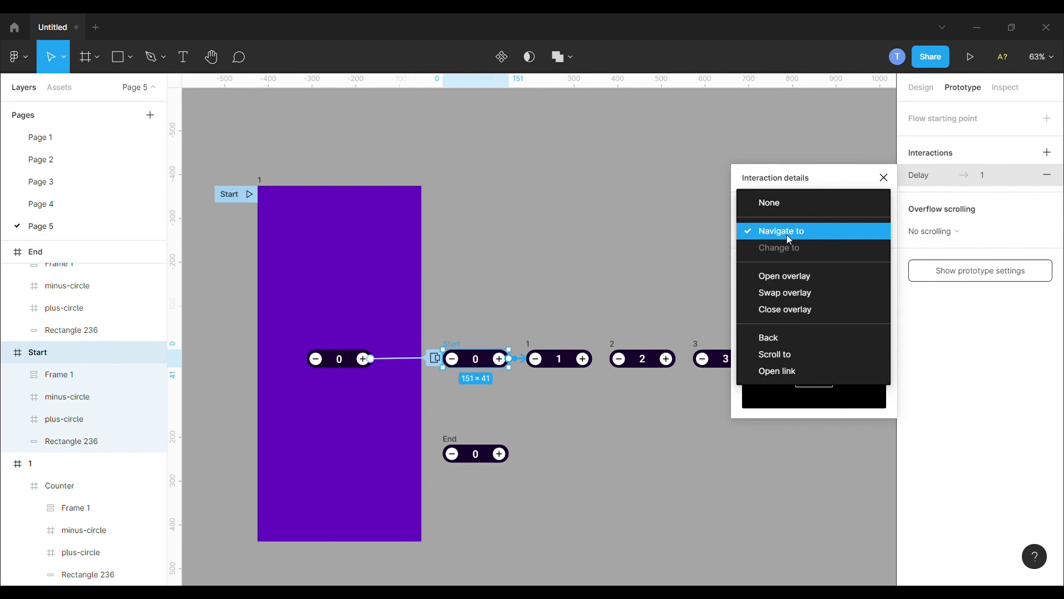
pyautogui.click(791, 292)
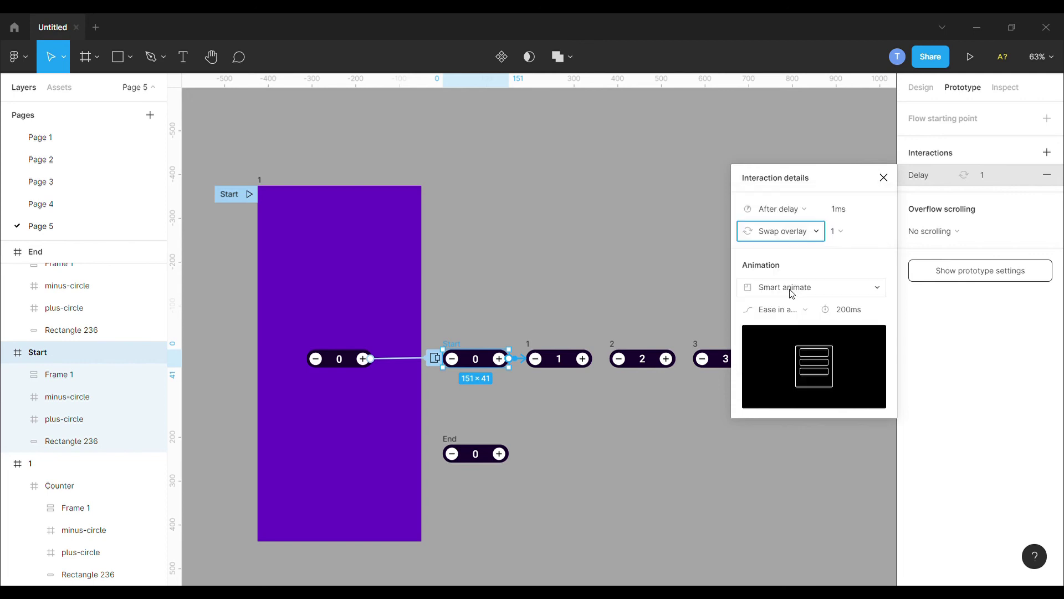
# - Make counter 1's plus circle swap the overlay to frame 2
pyautogui.click(603, 332)
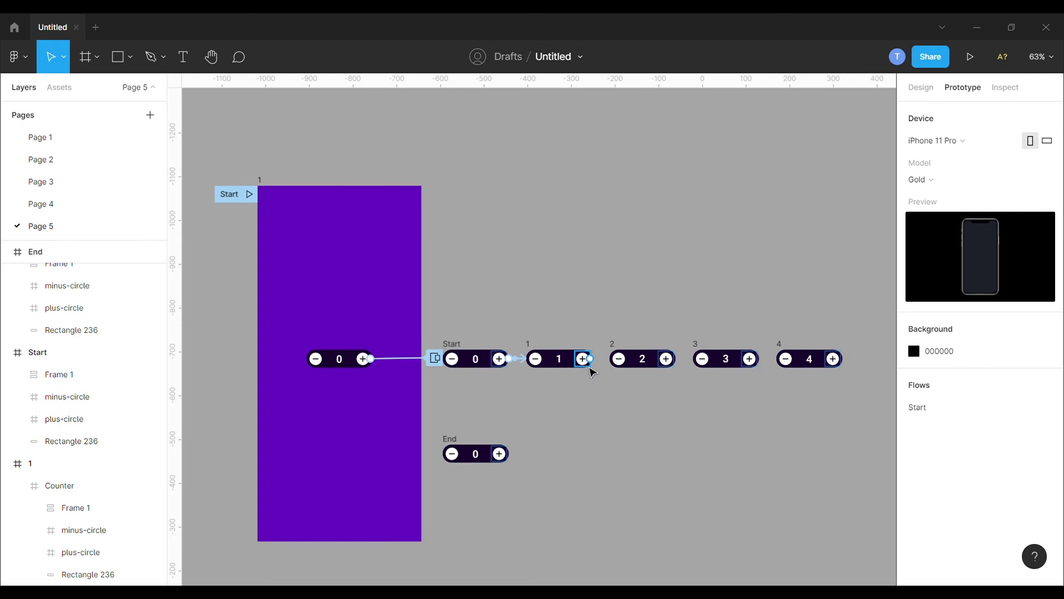
pyautogui.click(589, 369)
pyautogui.moveTo(589, 359); pyautogui.dragTo(658, 357)
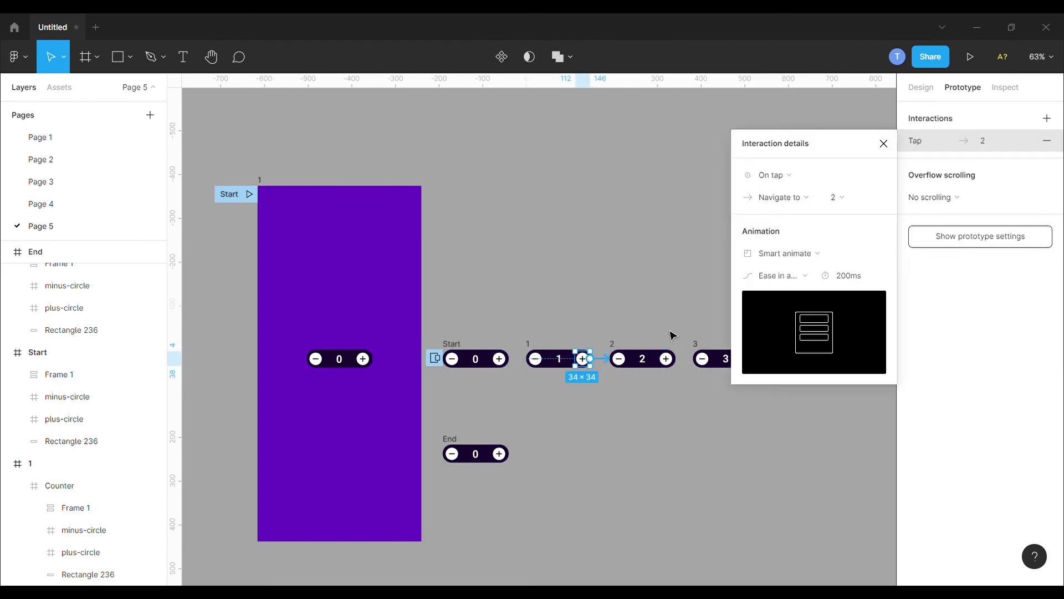
pyautogui.click(806, 194)
pyautogui.click(786, 256)
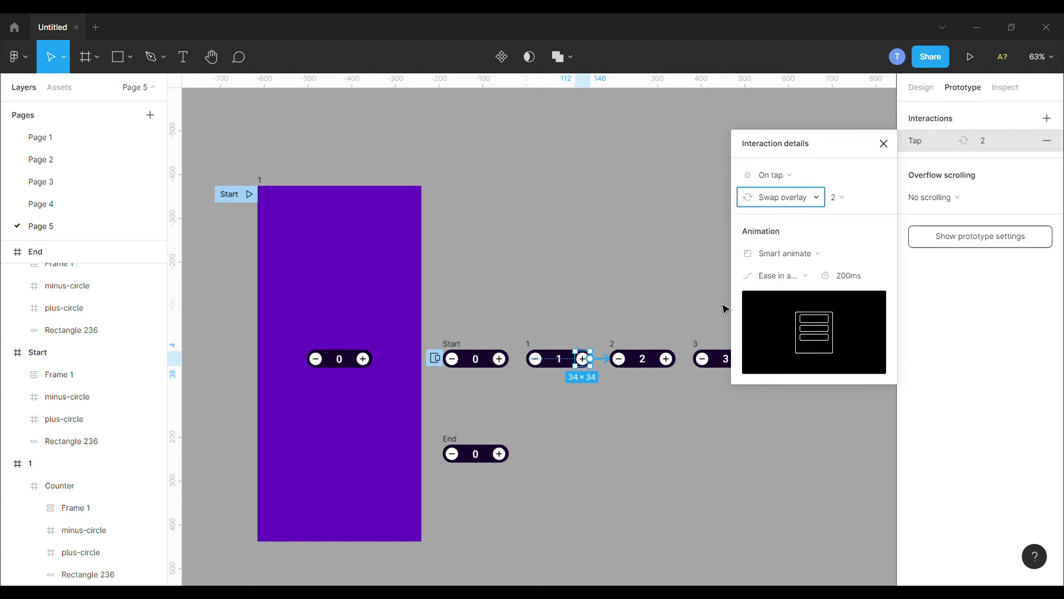
pyautogui.click(685, 297)
# - Make counter 2's plus circle swap the overlay to frame 3
pyautogui.click(675, 367)
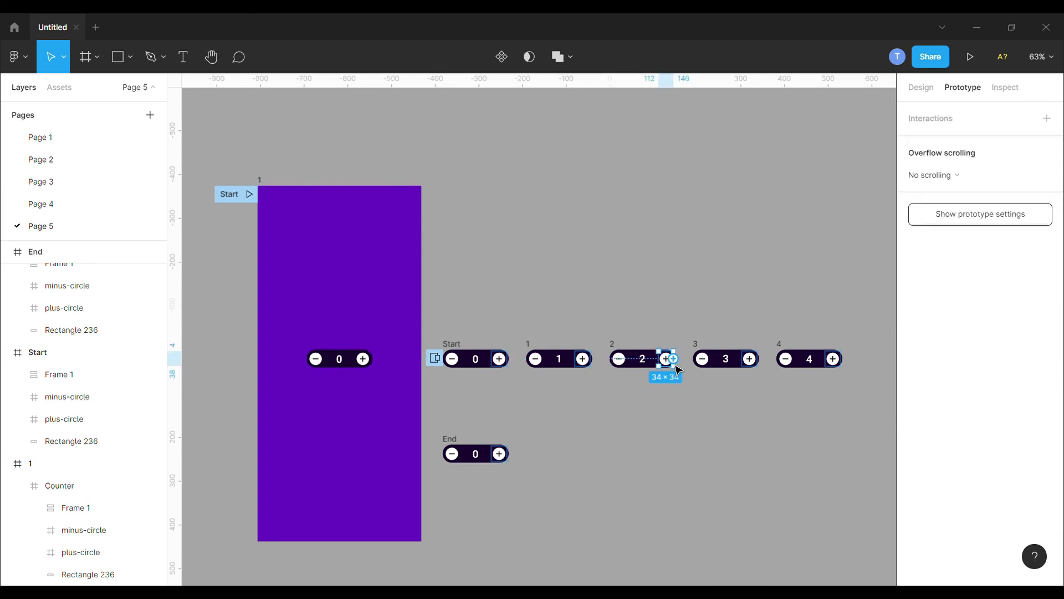
pyautogui.moveTo(674, 358); pyautogui.dragTo(725, 358)
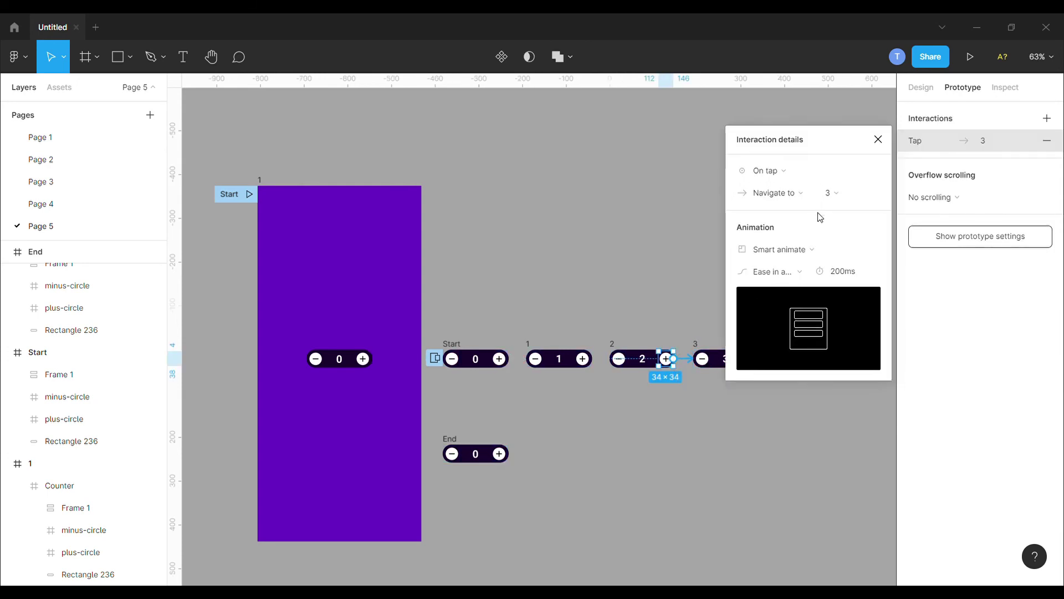
pyautogui.click(799, 194)
pyautogui.click(789, 247)
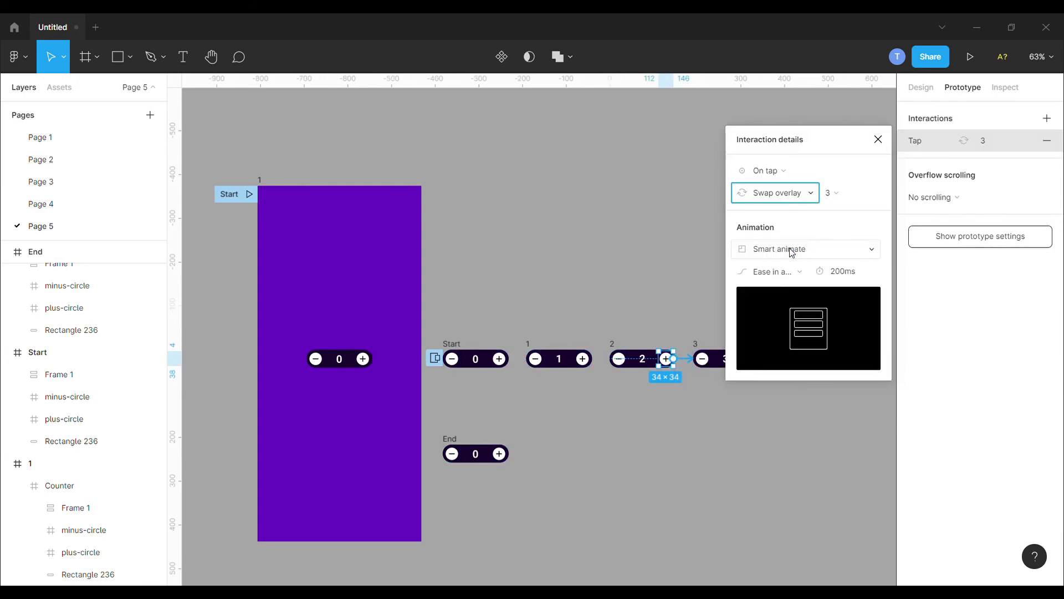
pyautogui.click(721, 269)
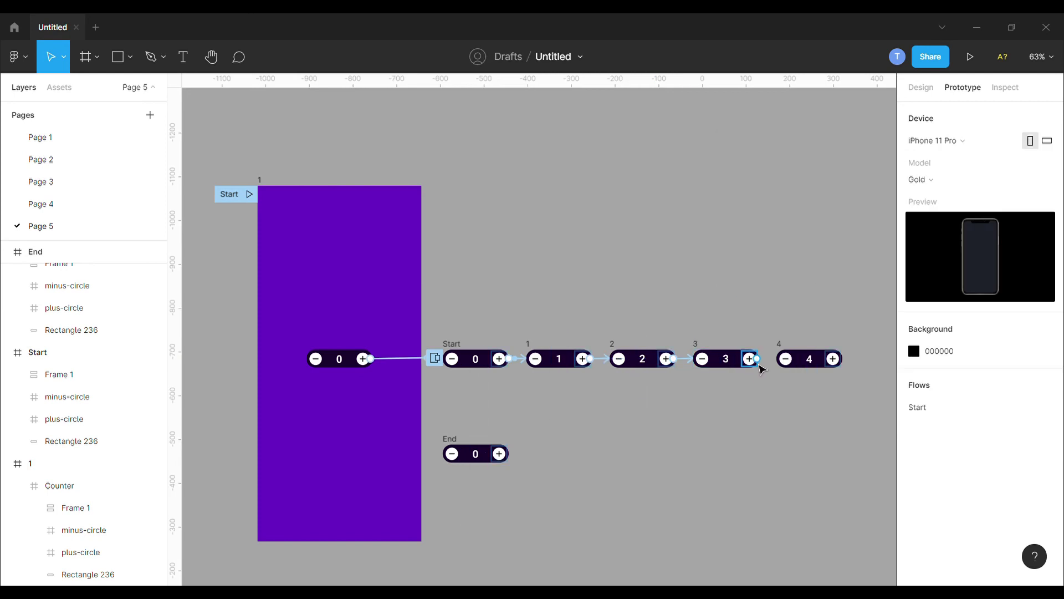
# - Make counter 3's plus circle swap the overlay to frame 4
pyautogui.moveTo(758, 363); pyautogui.dragTo(786, 359)
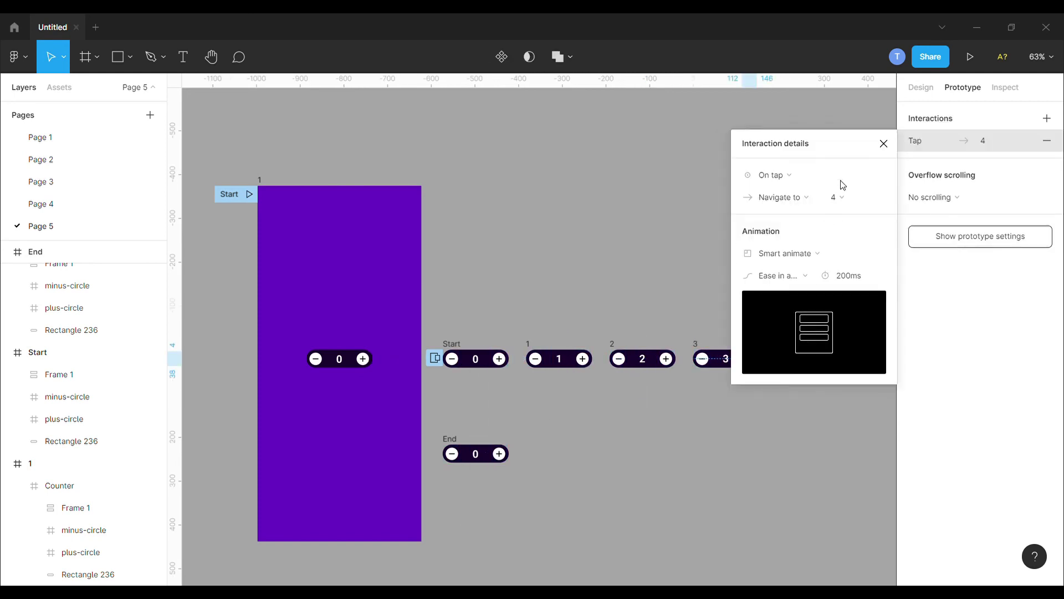
pyautogui.click(800, 197)
pyautogui.click(800, 256)
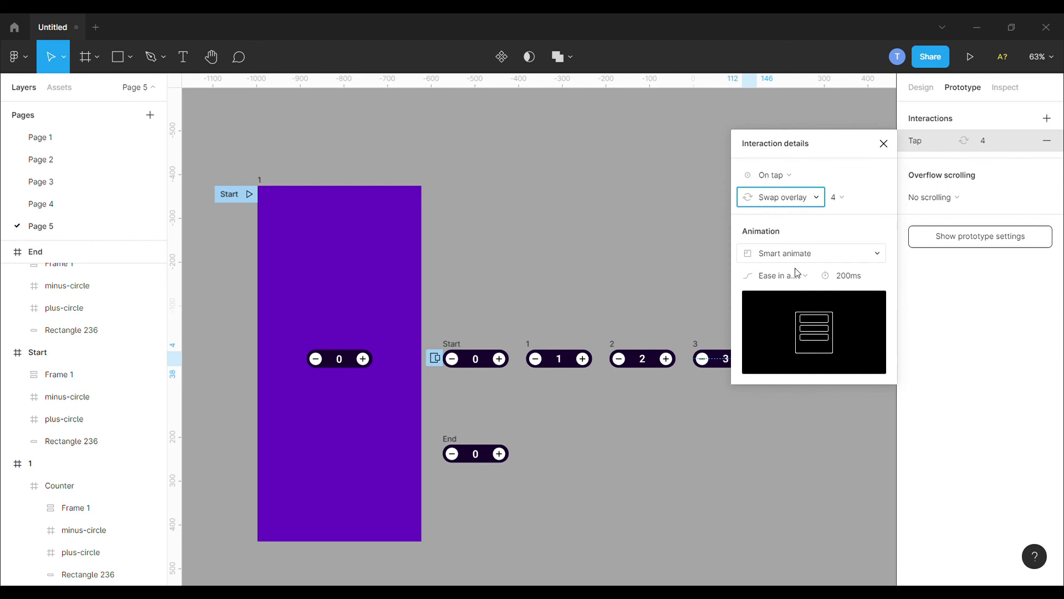
pyautogui.click(694, 291)
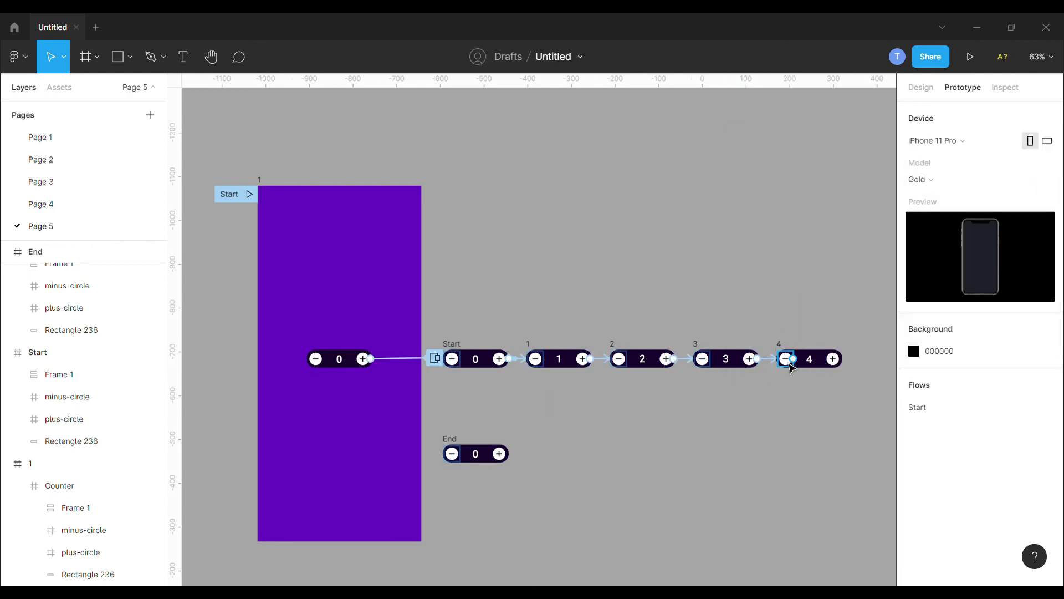
# - Make counter 4's minus button swap the overlay back to frame 3
pyautogui.click(791, 367)
pyautogui.moveTo(786, 358); pyautogui.dragTo(758, 363)
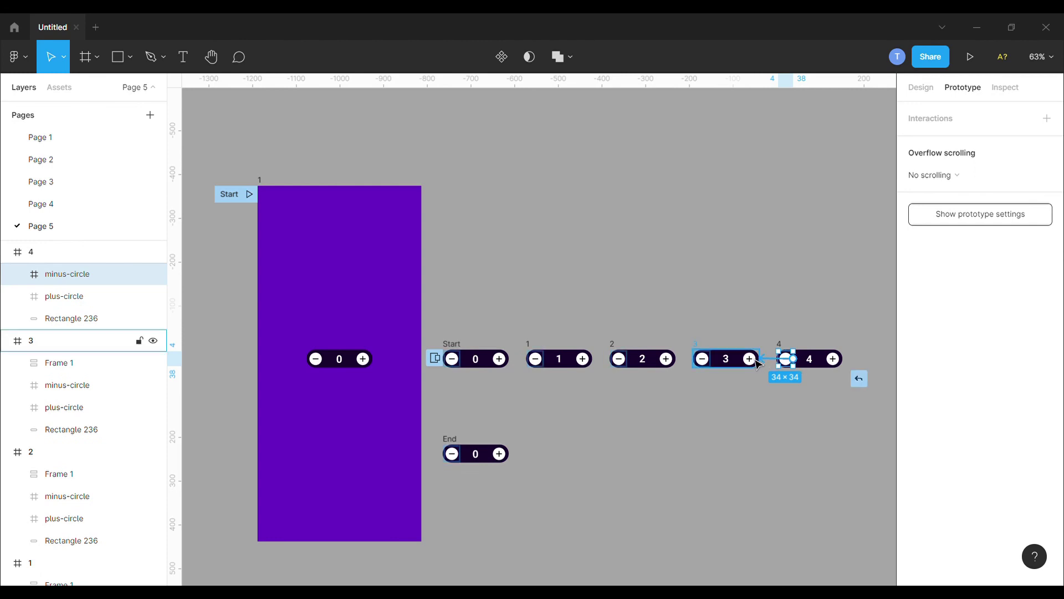
pyautogui.click(803, 196)
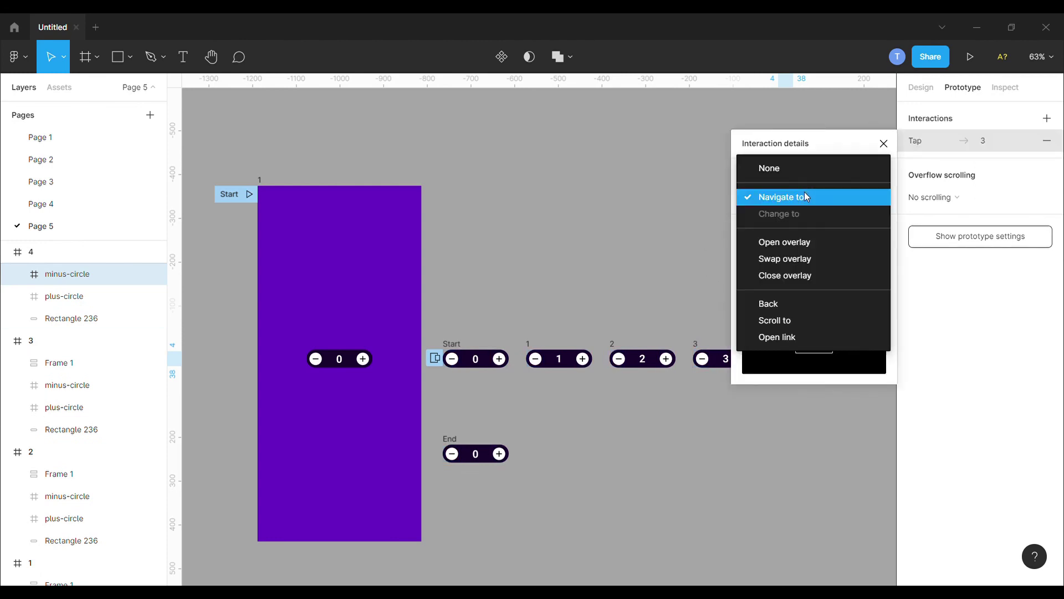
pyautogui.click(785, 259)
pyautogui.click(665, 318)
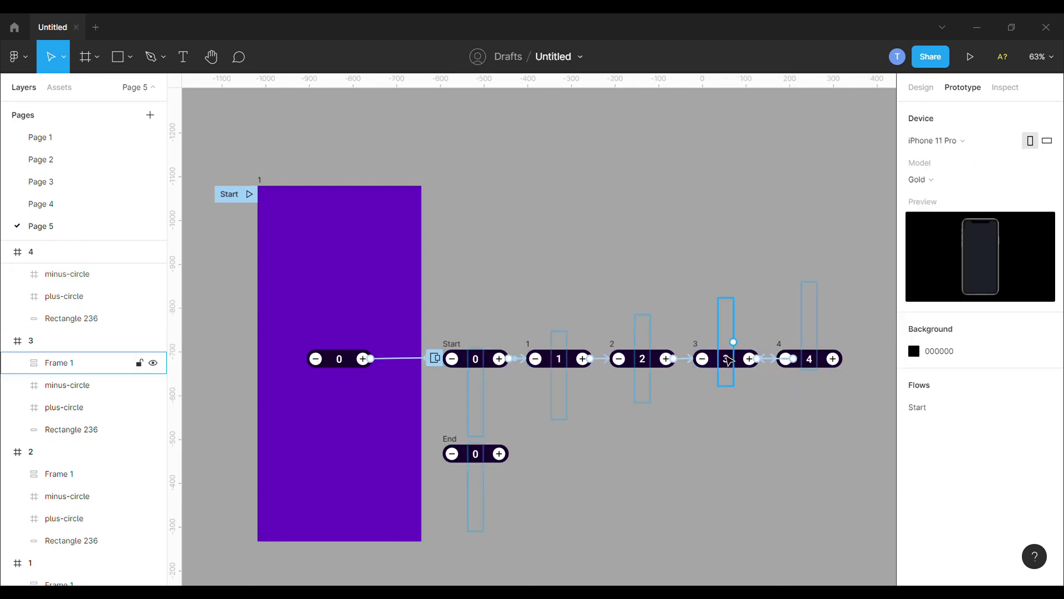
# - Make counter 3's minus button swap the overlay back to frame 2
pyautogui.click(704, 359)
pyautogui.moveTo(717, 358); pyautogui.dragTo(680, 359)
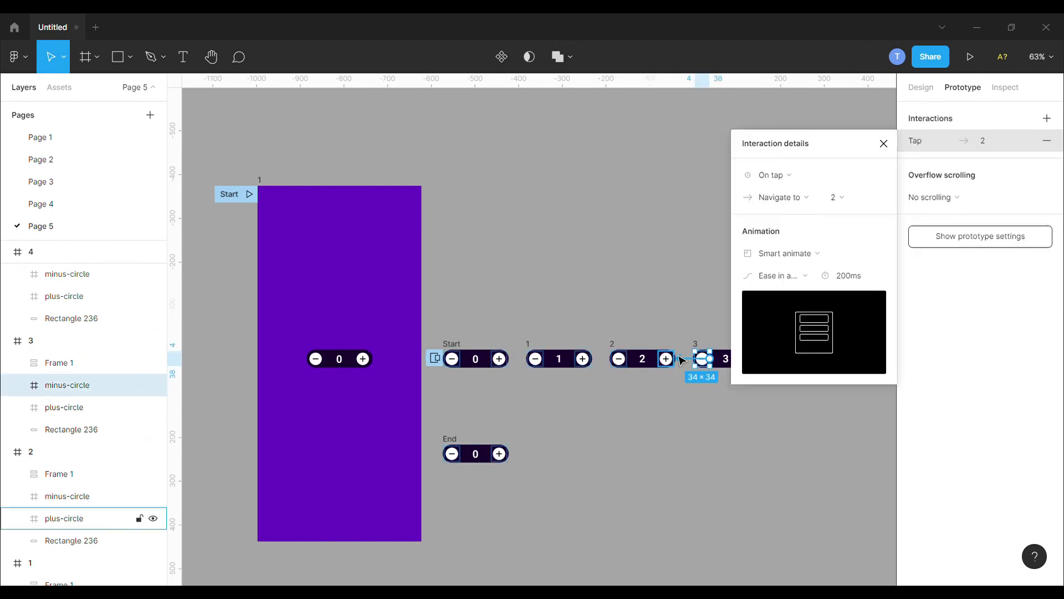
pyautogui.click(780, 197)
pyautogui.click(782, 254)
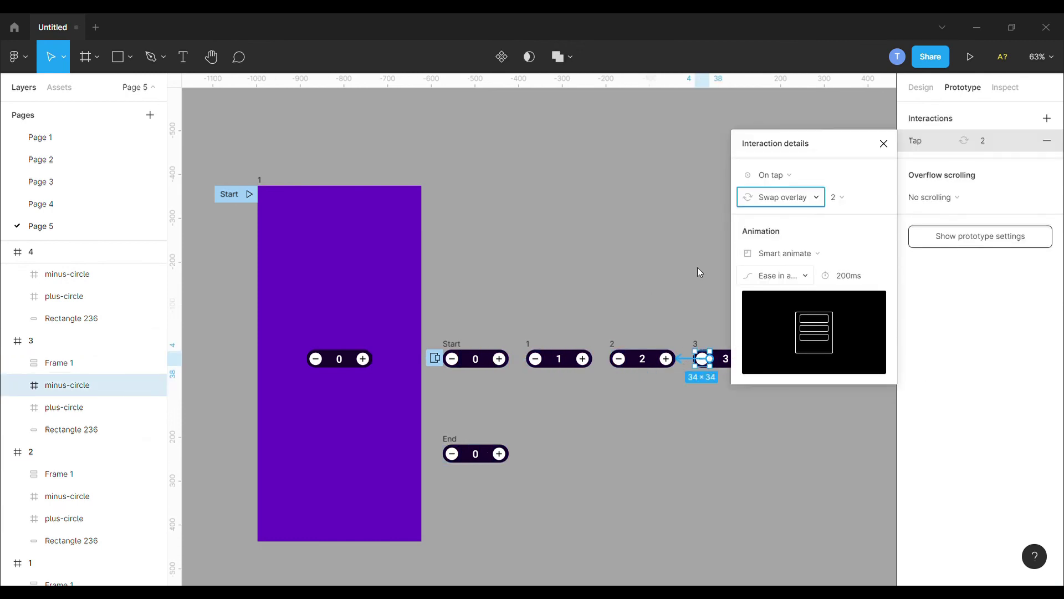
pyautogui.click(653, 284)
# - Make counter 2's minus button swap the overlay back to frame 1
pyautogui.click(618, 358)
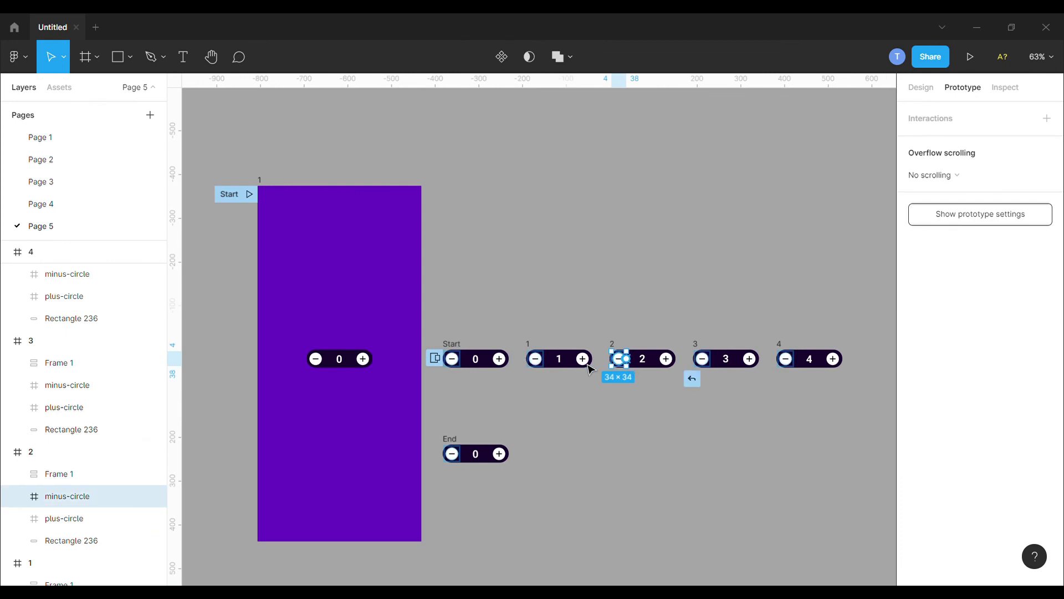
pyautogui.moveTo(625, 358); pyautogui.dragTo(573, 359)
pyautogui.click(774, 208)
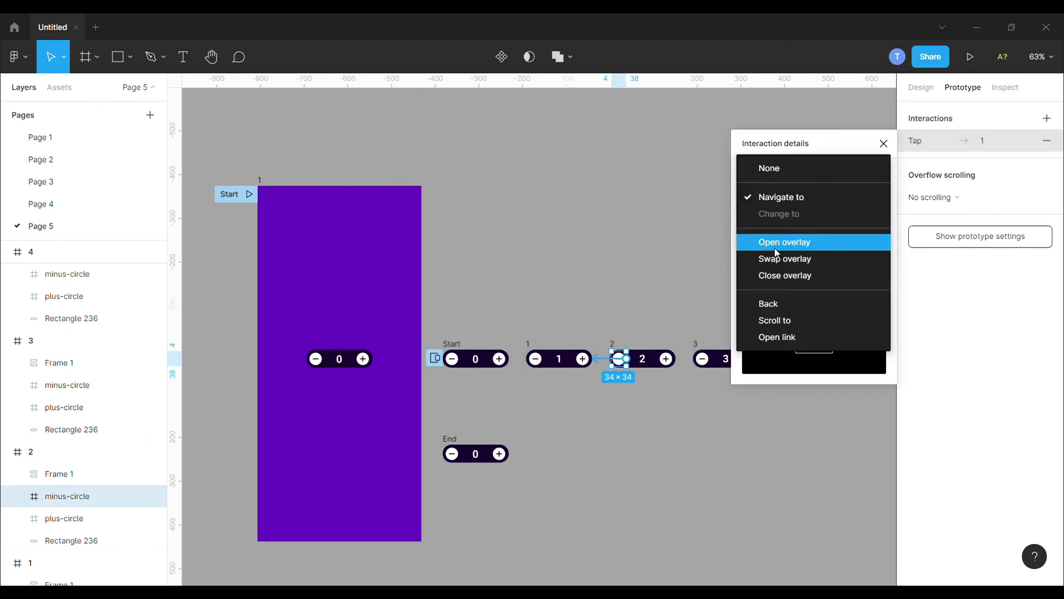
pyautogui.click(776, 254)
pyautogui.click(639, 314)
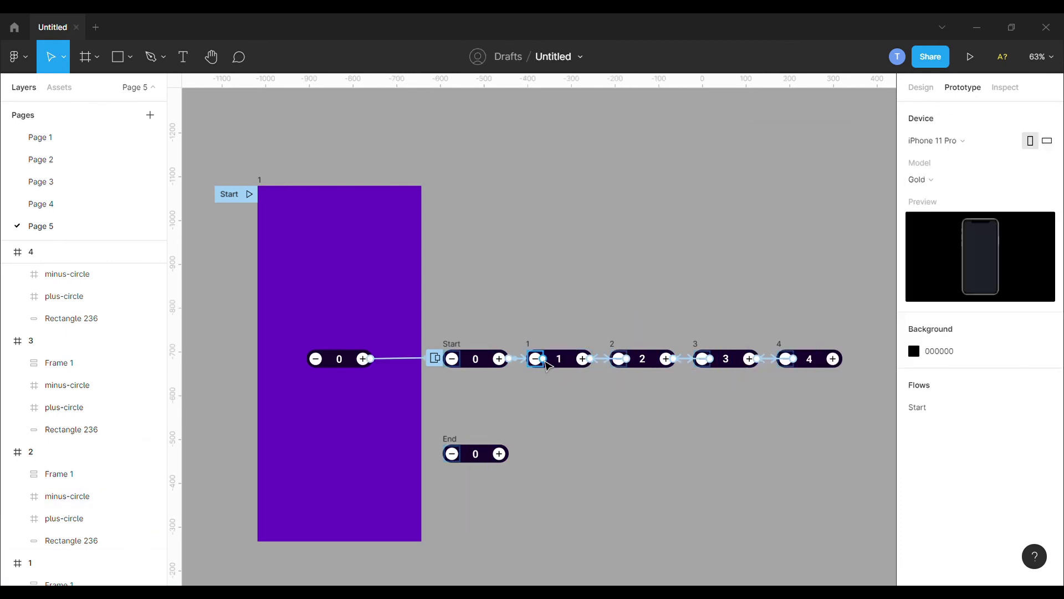
pyautogui.click(536, 358)
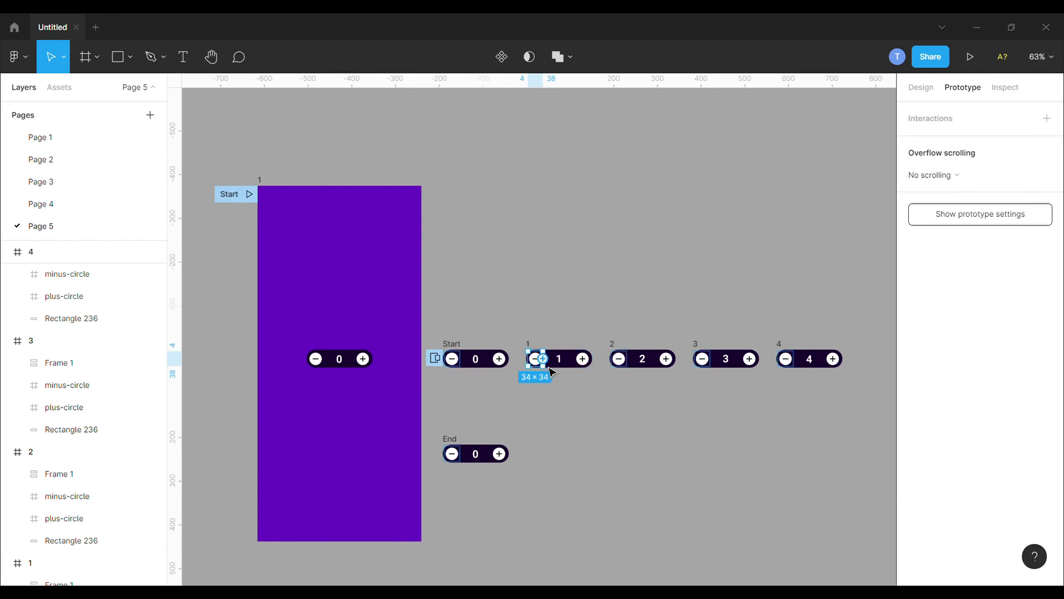
# - Link counter 1's minus button to the End frame, keeping On tap, with Swap overlay
pyautogui.moveTo(549, 363); pyautogui.dragTo(507, 366)
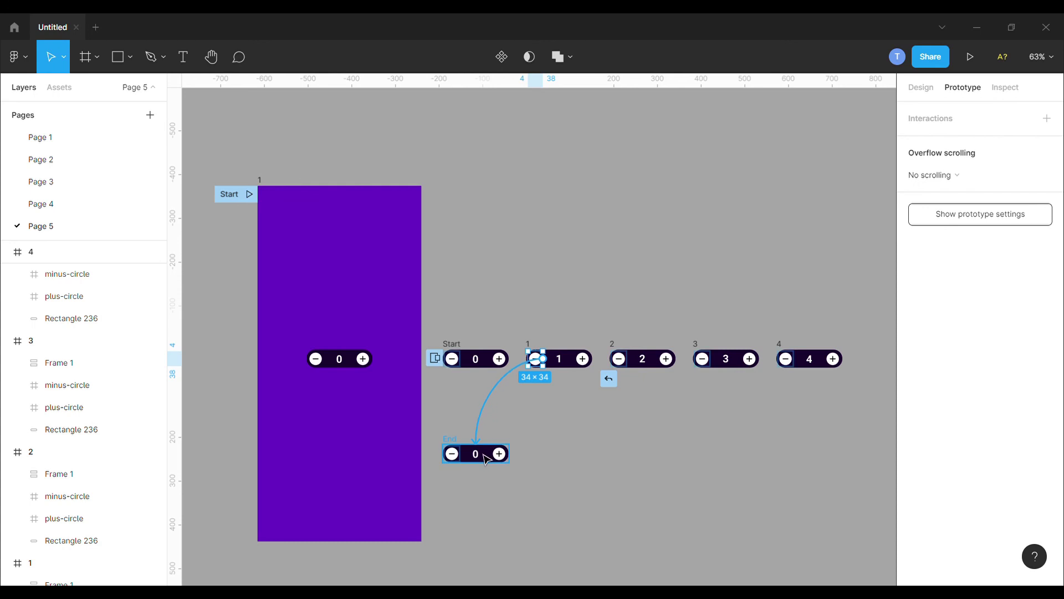
pyautogui.moveTo(512, 369); pyautogui.dragTo(483, 463)
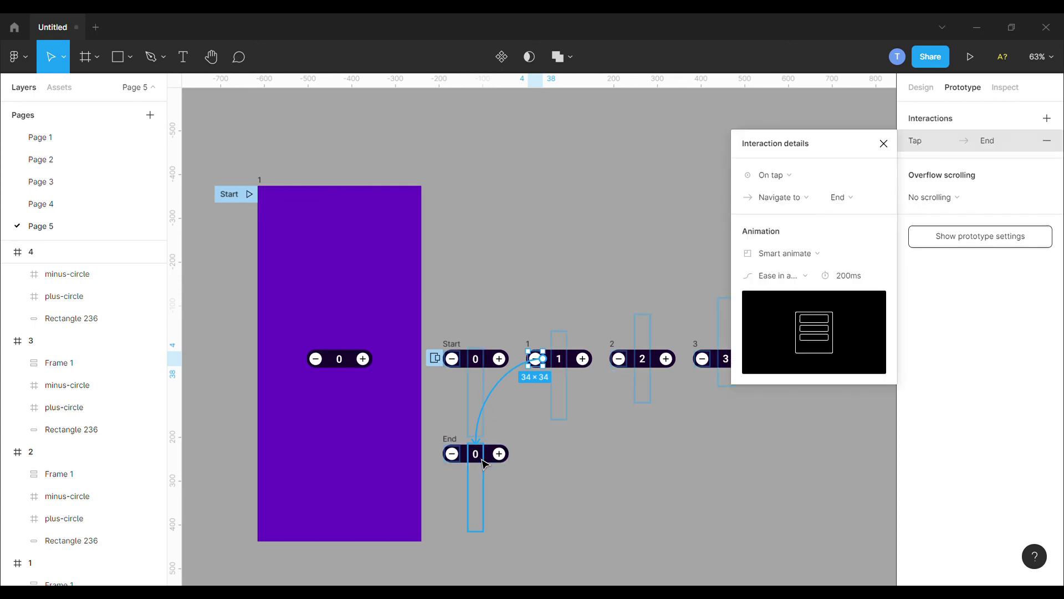
pyautogui.click(779, 197)
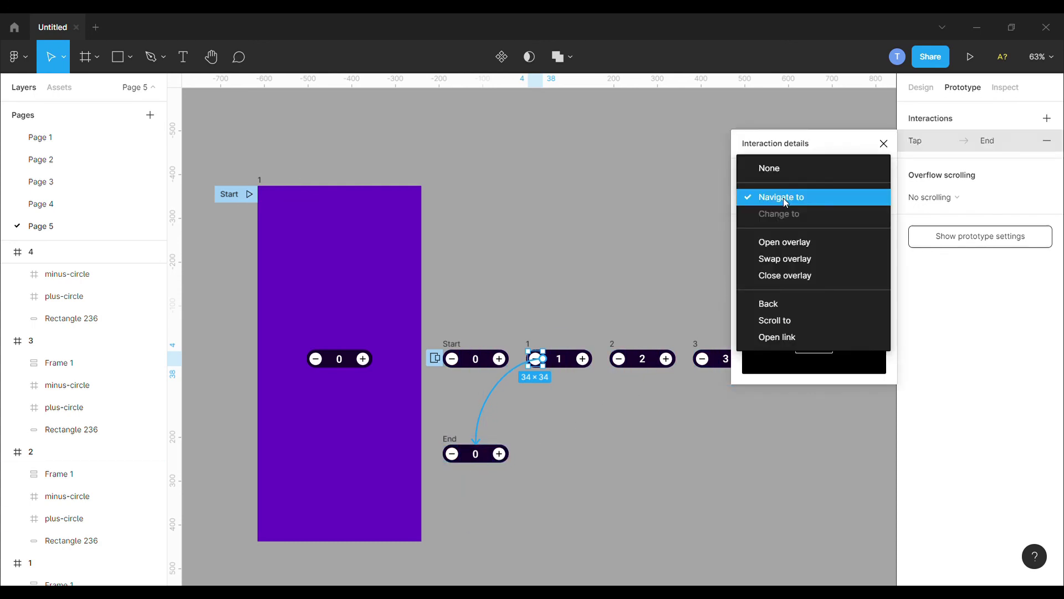
pyautogui.click(784, 198)
pyautogui.click(789, 178)
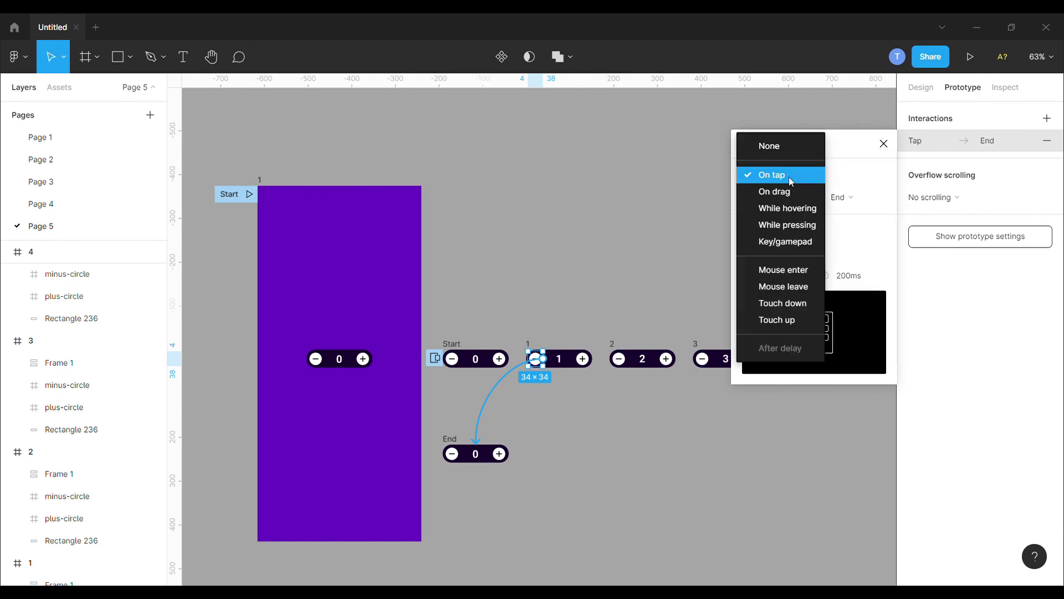
pyautogui.click(791, 177)
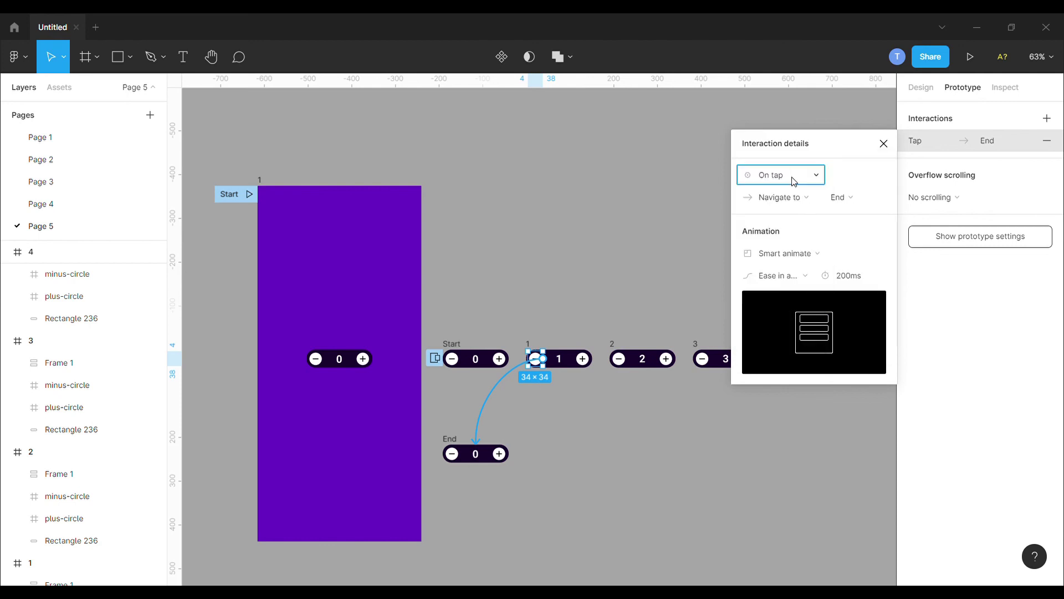
pyautogui.click(792, 198)
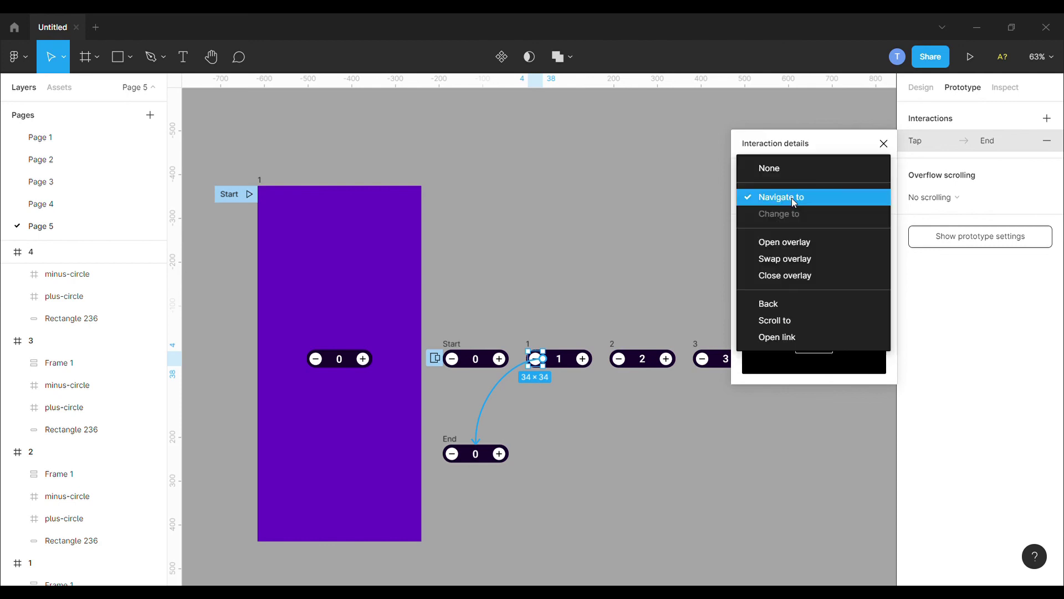
pyautogui.click(792, 261)
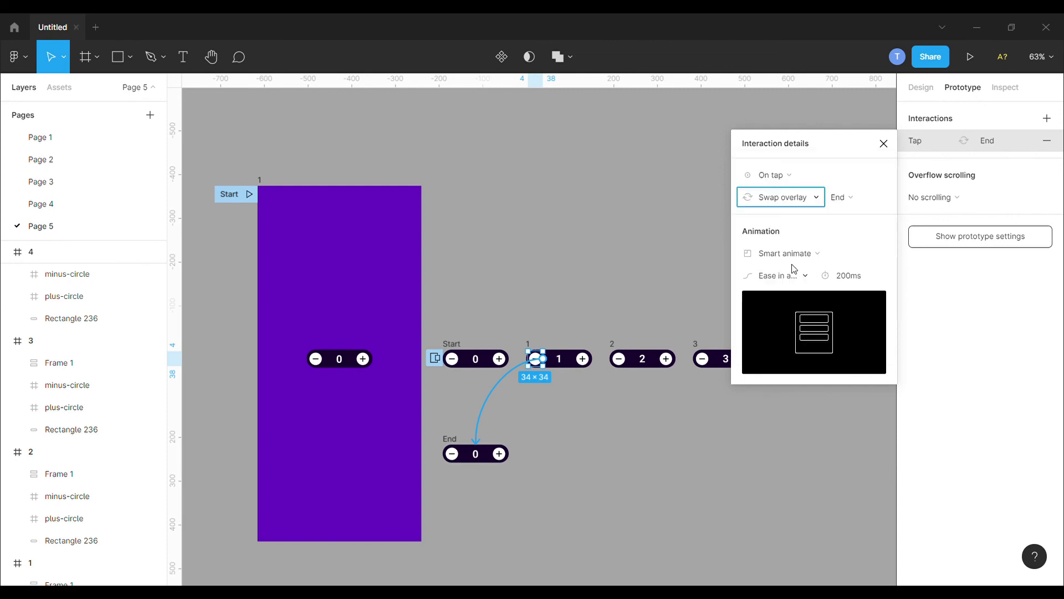
pyautogui.click(612, 279)
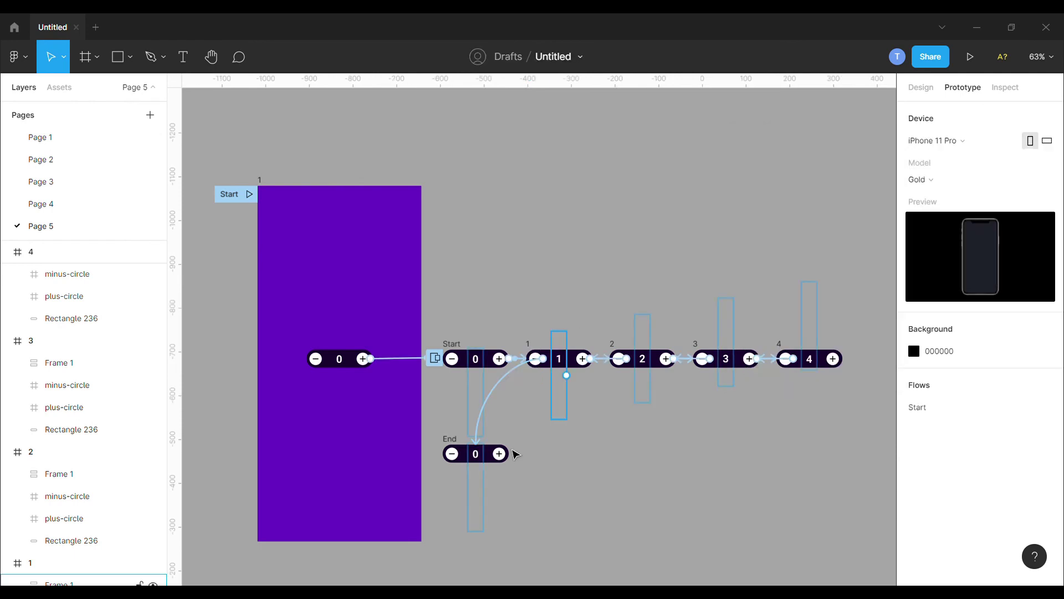
pyautogui.click(517, 460)
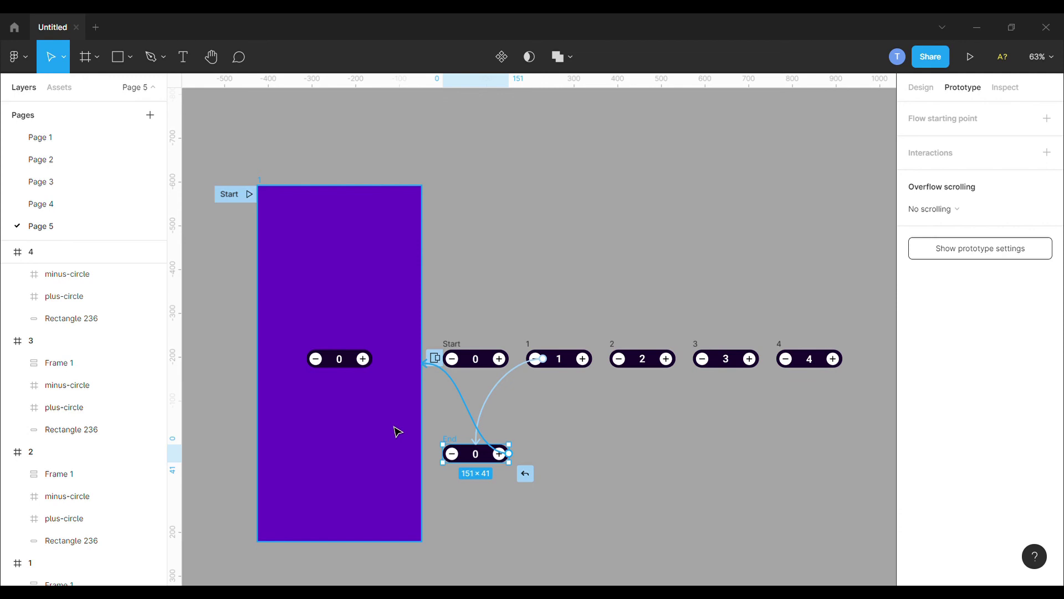
# - Link End back to frame 1 with an After delay 1 ms trigger, keeping Navigate to
pyautogui.moveTo(508, 453); pyautogui.dragTo(400, 431)
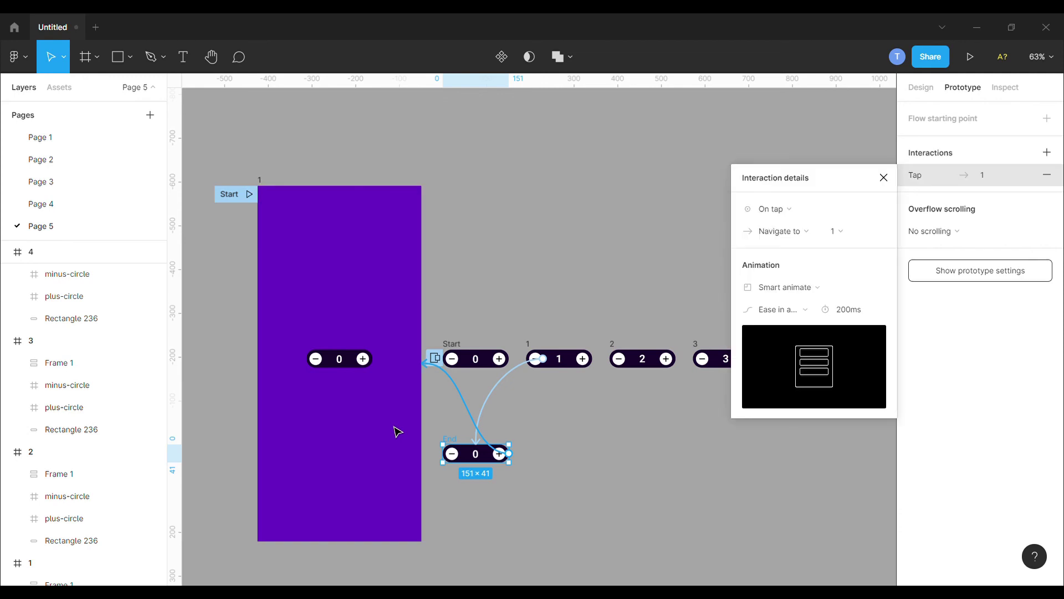
pyautogui.click(785, 214)
pyautogui.click(791, 380)
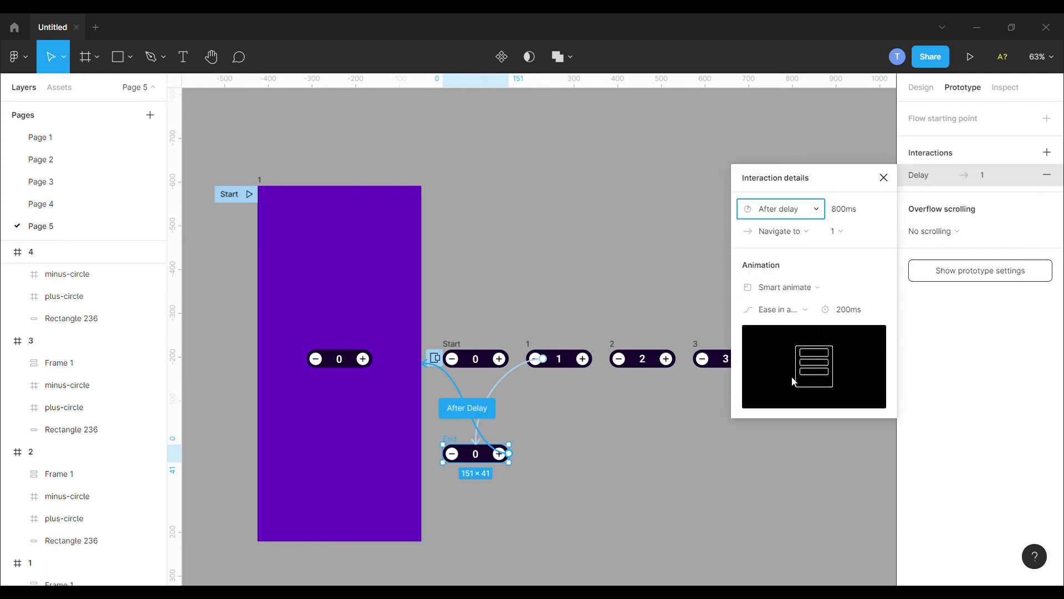
pyautogui.click(839, 219)
pyautogui.write('1')
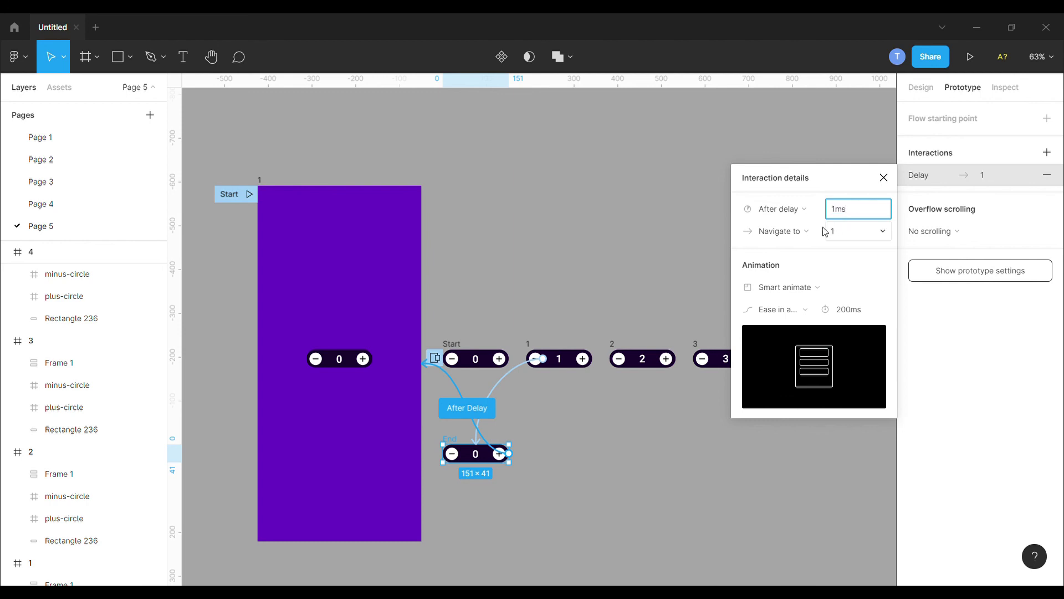
pyautogui.click(803, 231)
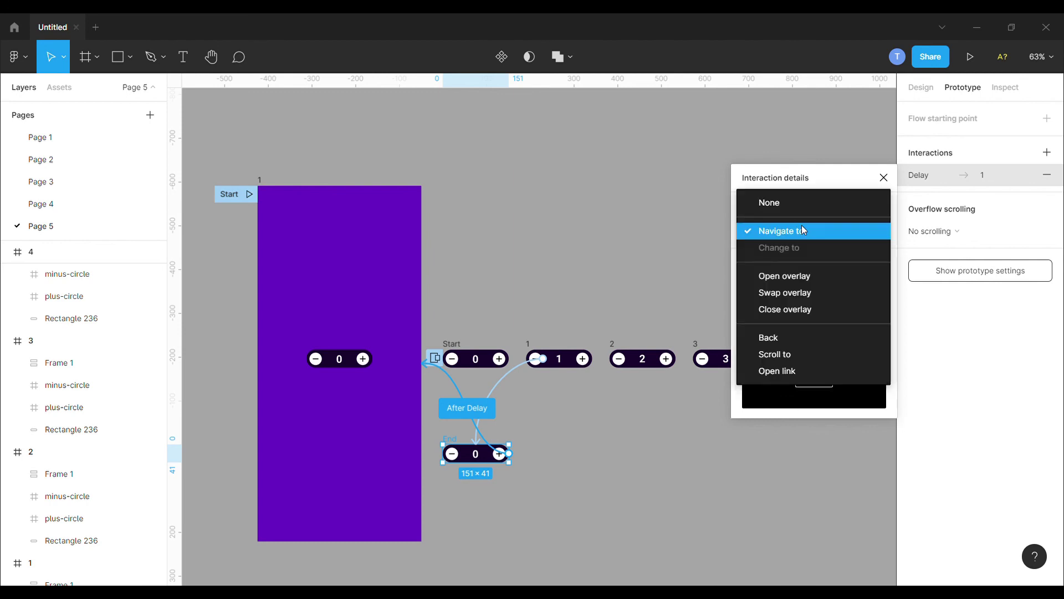
pyautogui.click(803, 230)
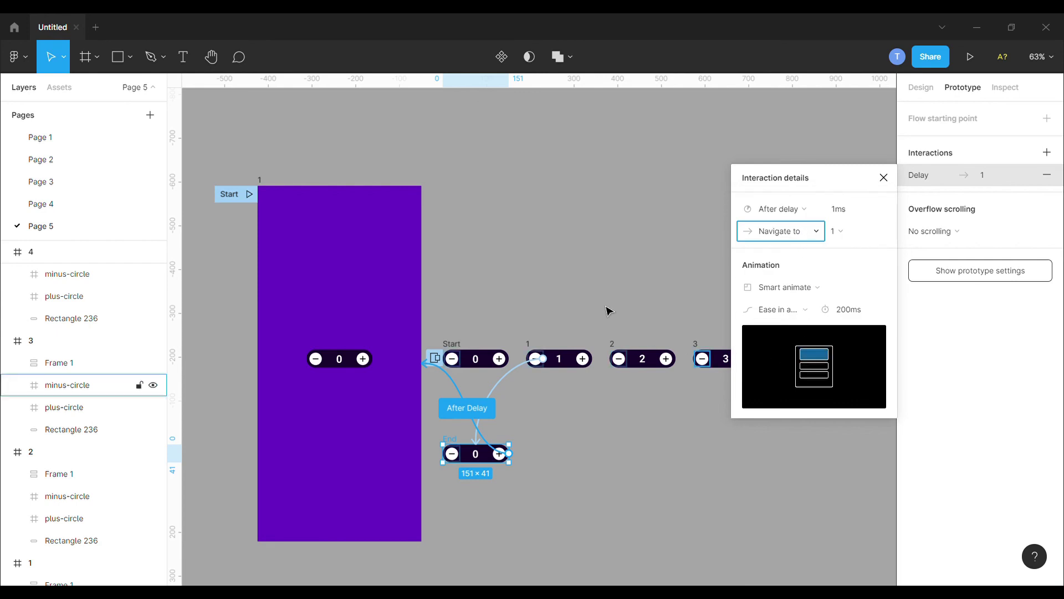
pyautogui.click(599, 278)
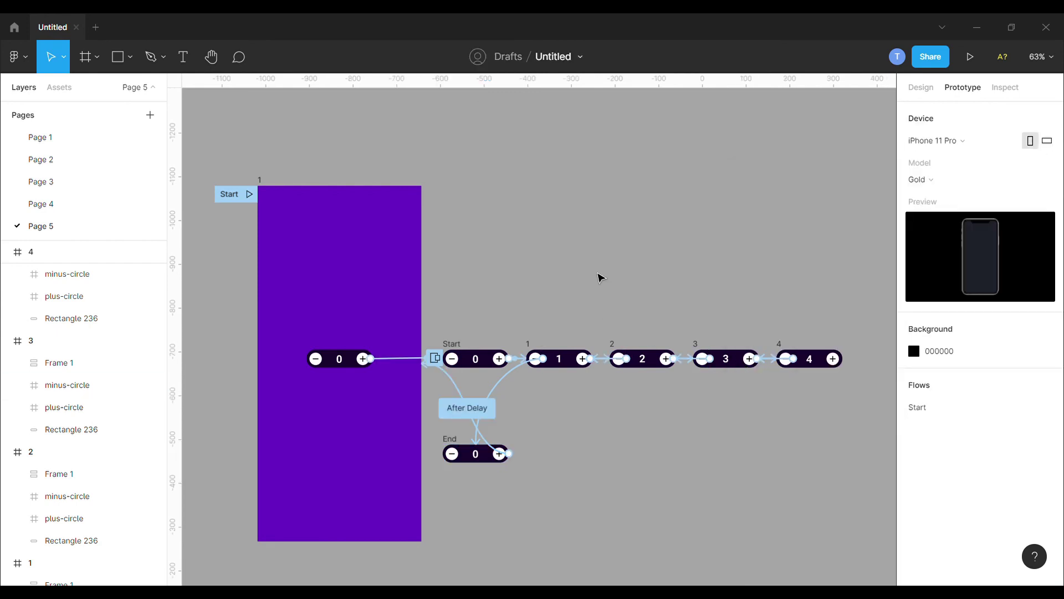
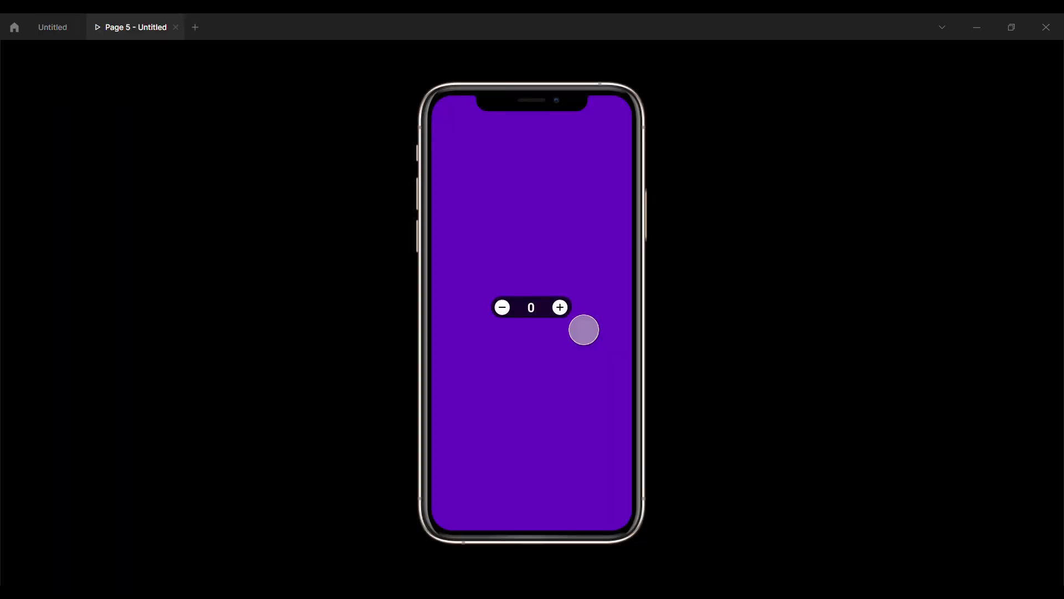
pyautogui.click(584, 332)
pyautogui.click(519, 331)
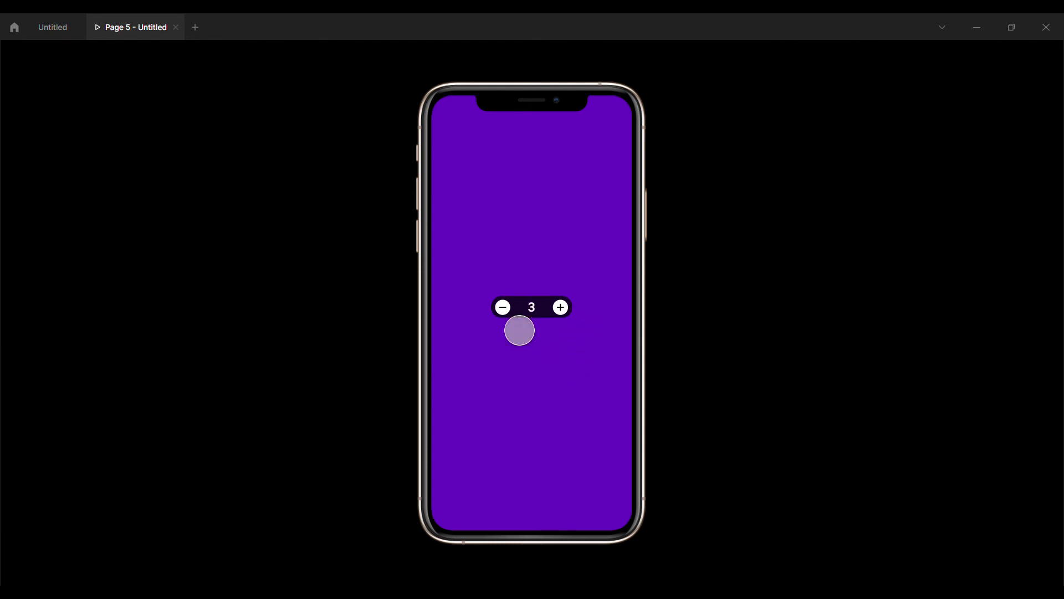
pyautogui.click(520, 331)
pyautogui.click(519, 332)
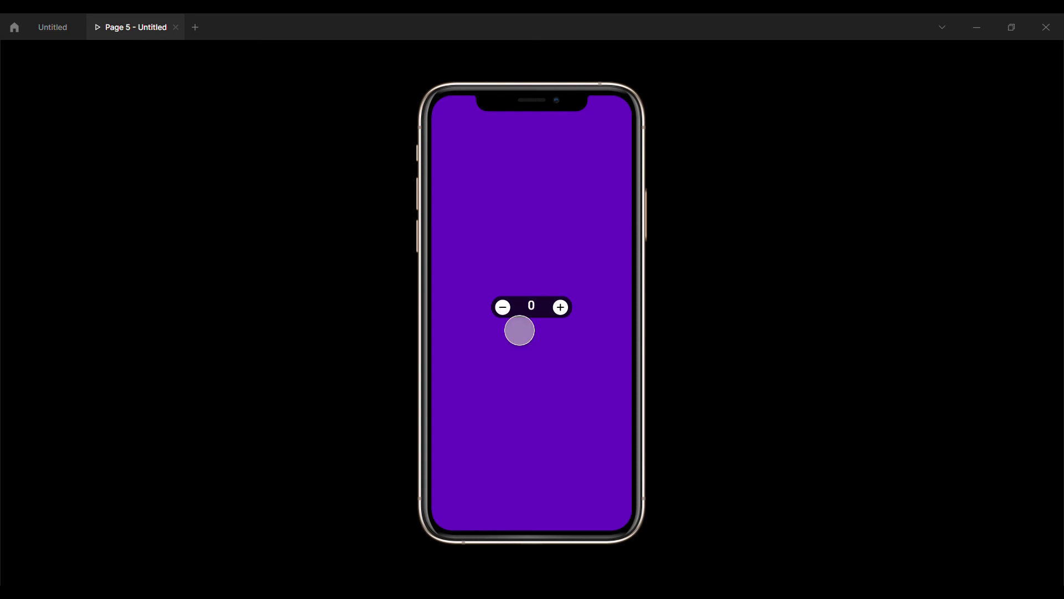